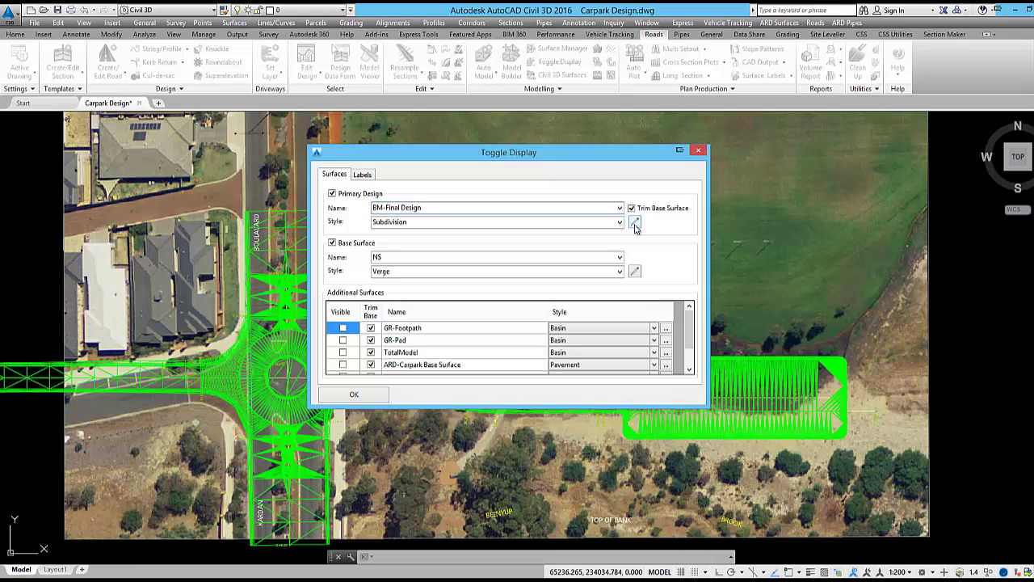
Create a new design style named myCarpark for the primary design surface.
click(635, 224)
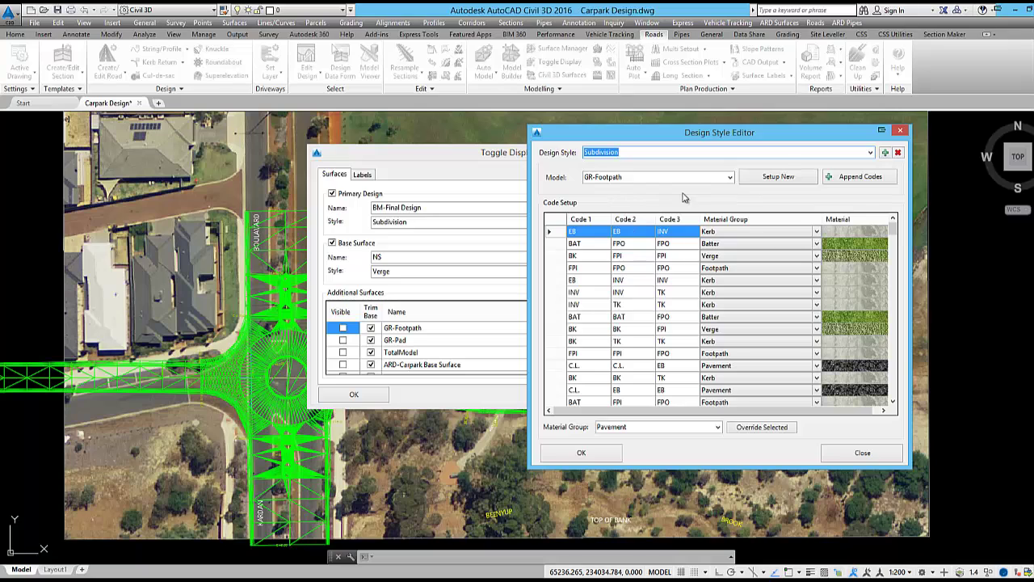
click(885, 152)
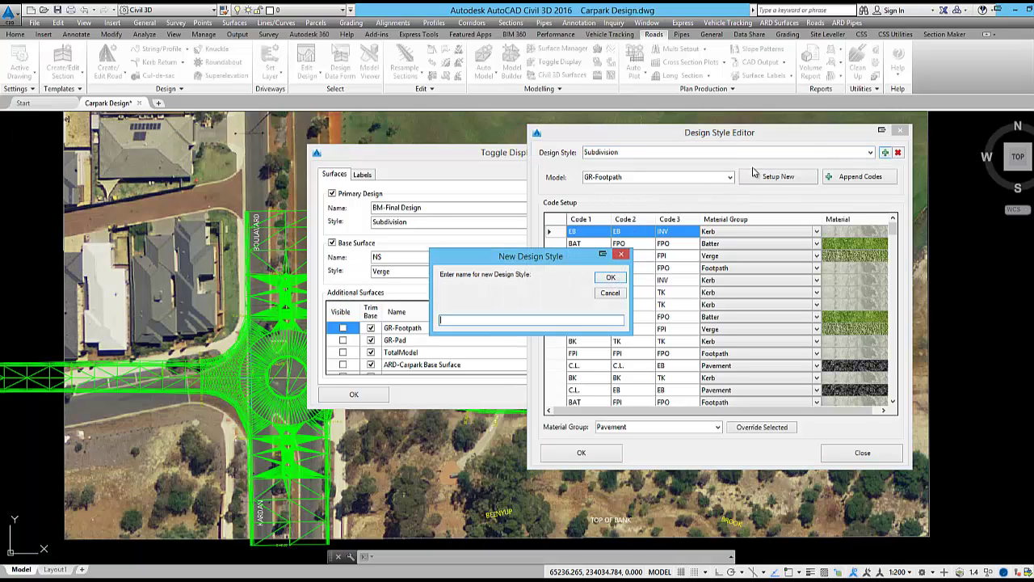
text(myCarpark)
key(Return)
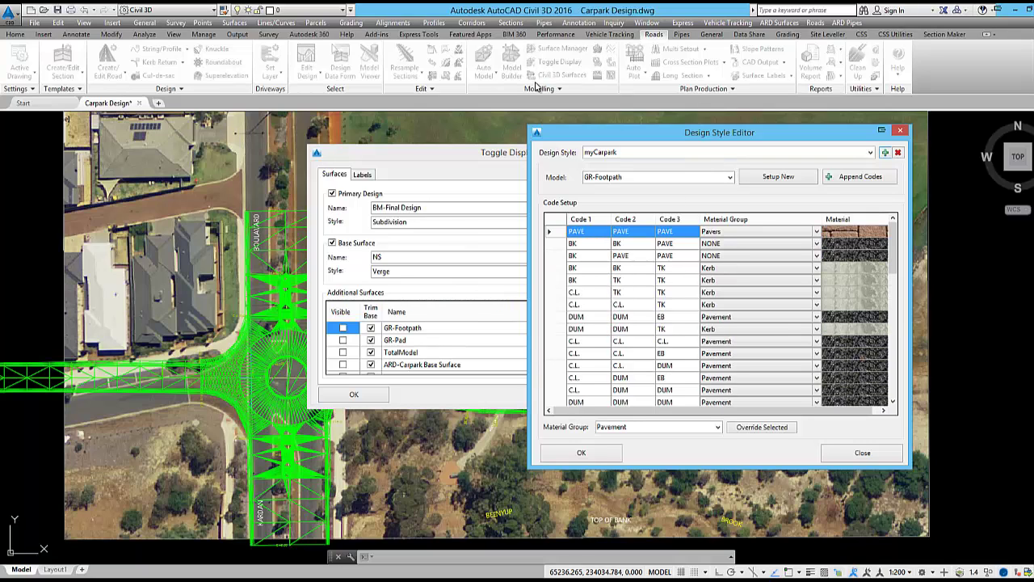
Set up new codes for the style from the BM-Final Design model, using the default code assignments.
click(731, 178)
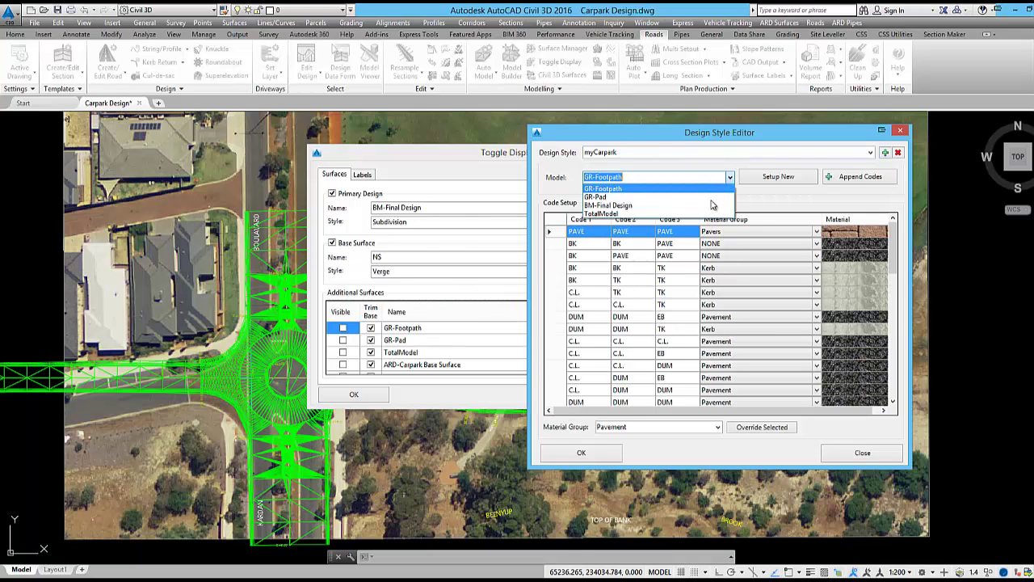
click(711, 203)
click(769, 182)
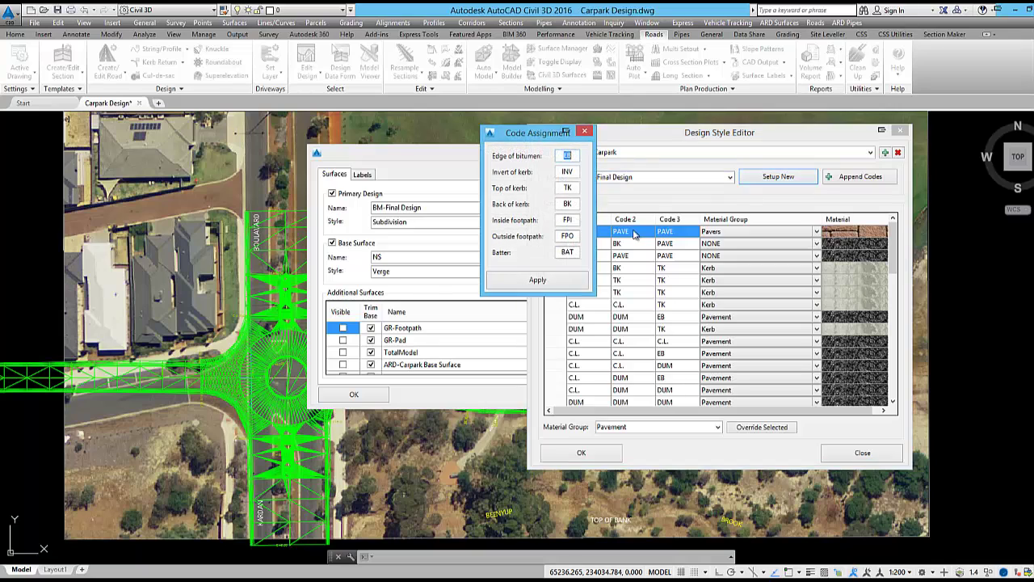
click(538, 280)
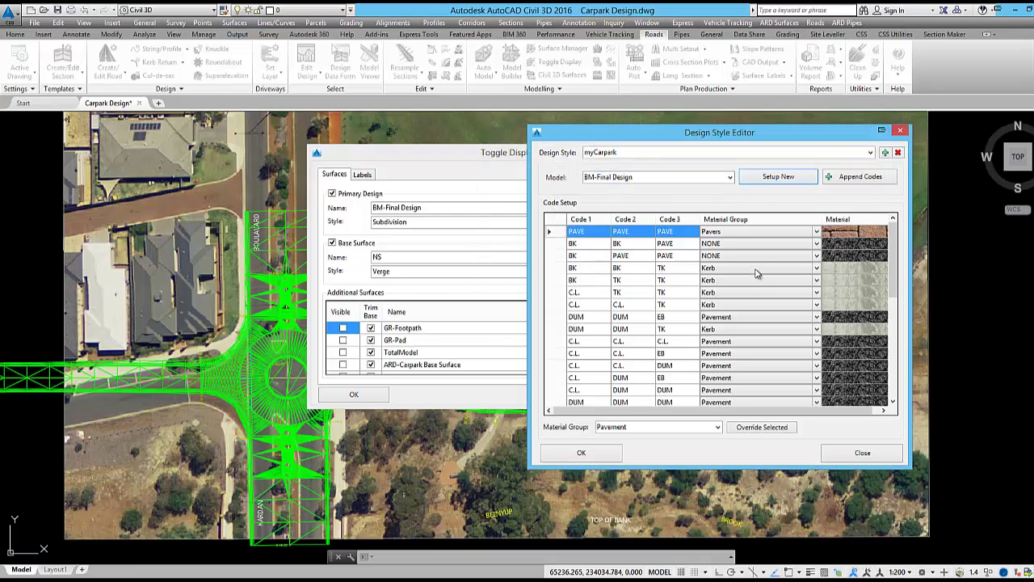
Review the code combinations and their material groups, and accept the myCarpark design style.
click(670, 340)
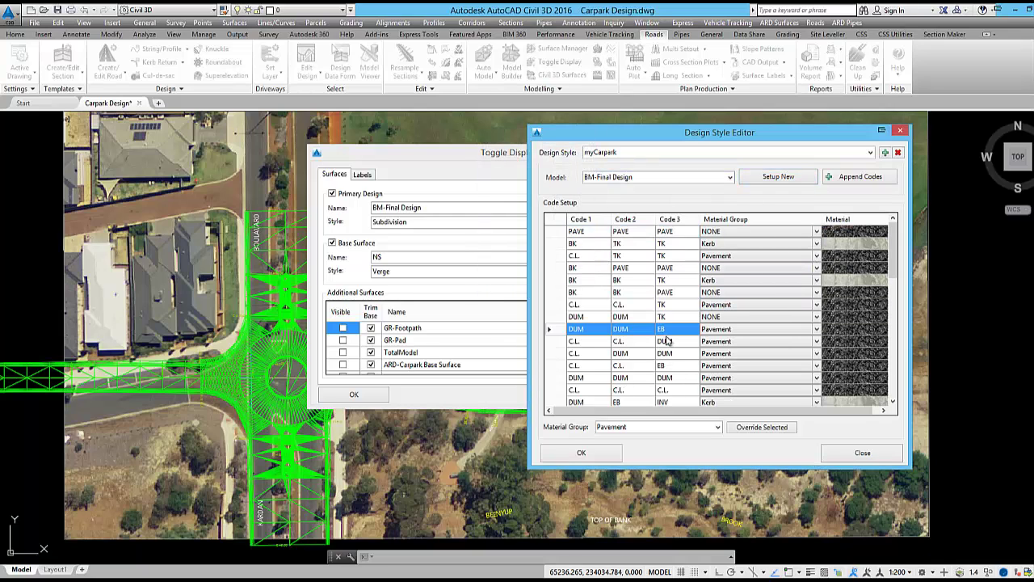
scroll(667, 340, down, 1)
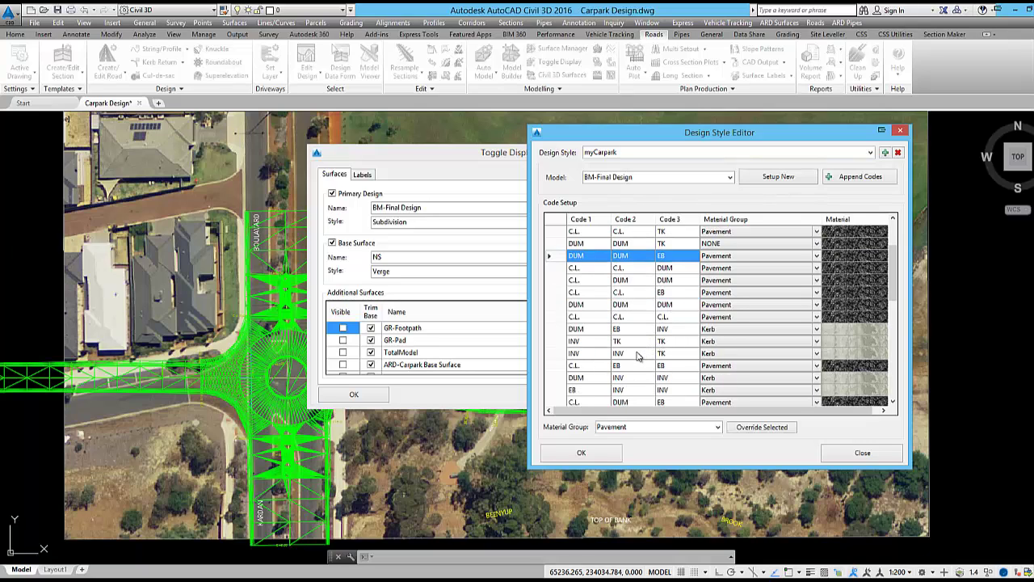
click(636, 353)
scroll(637, 356, down, 1)
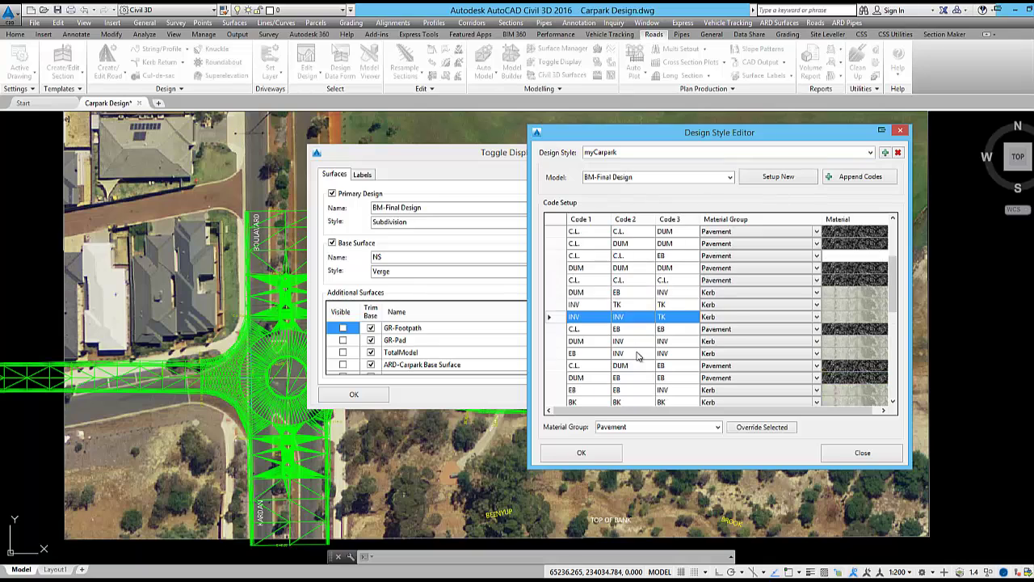
scroll(637, 355, up, 3)
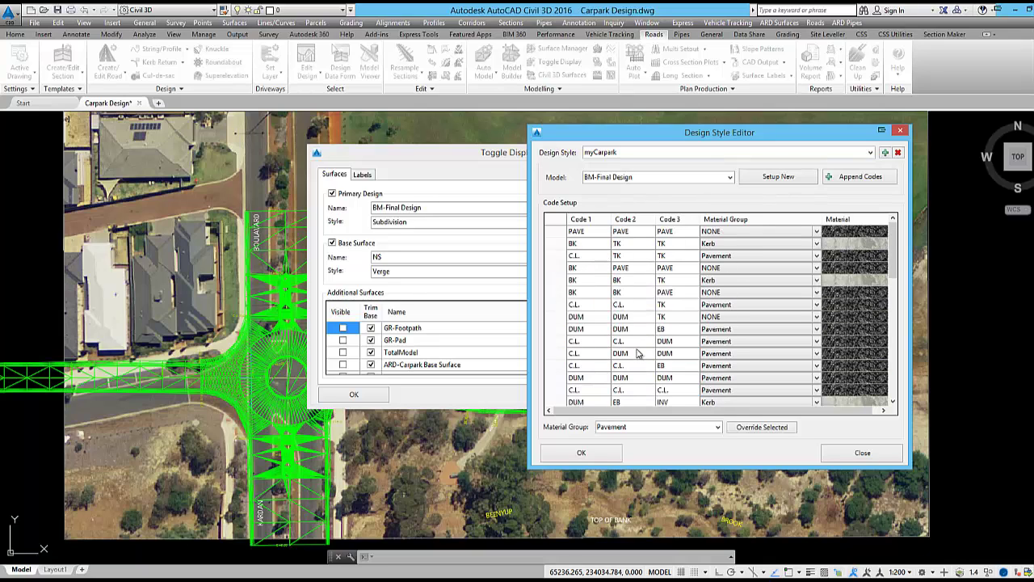
scroll(638, 346, down, 5)
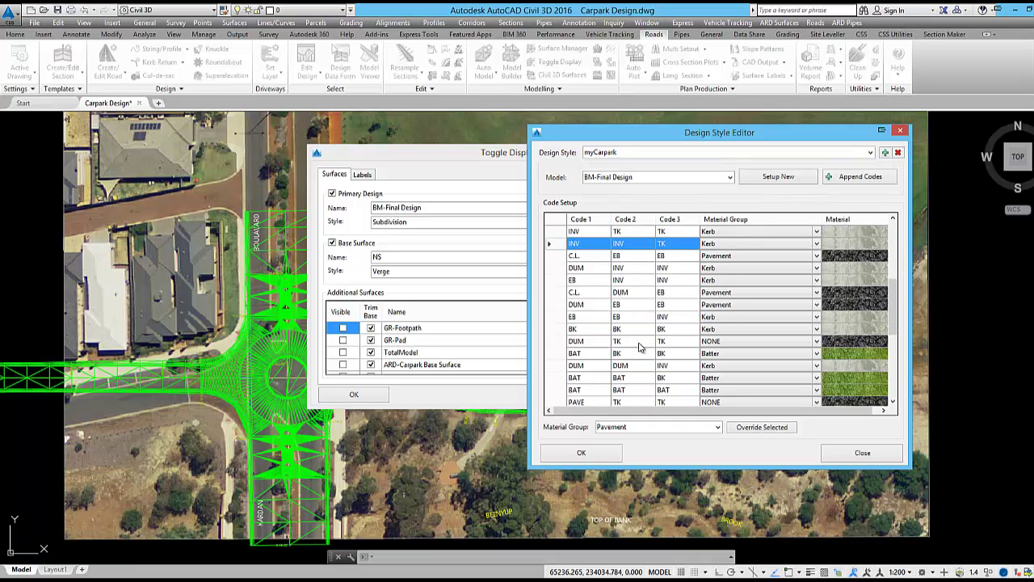
scroll(638, 346, down, 1)
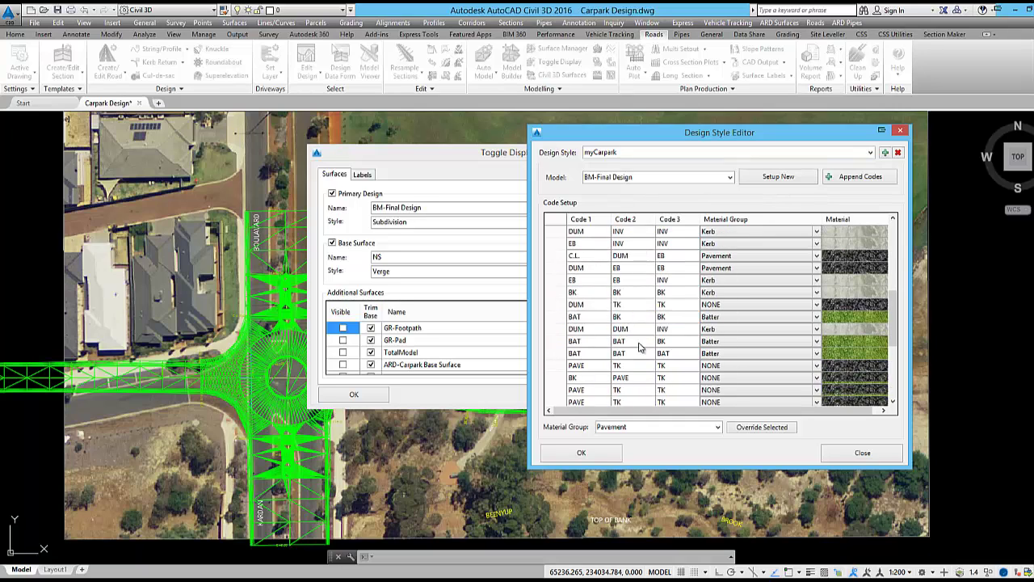
click(581, 453)
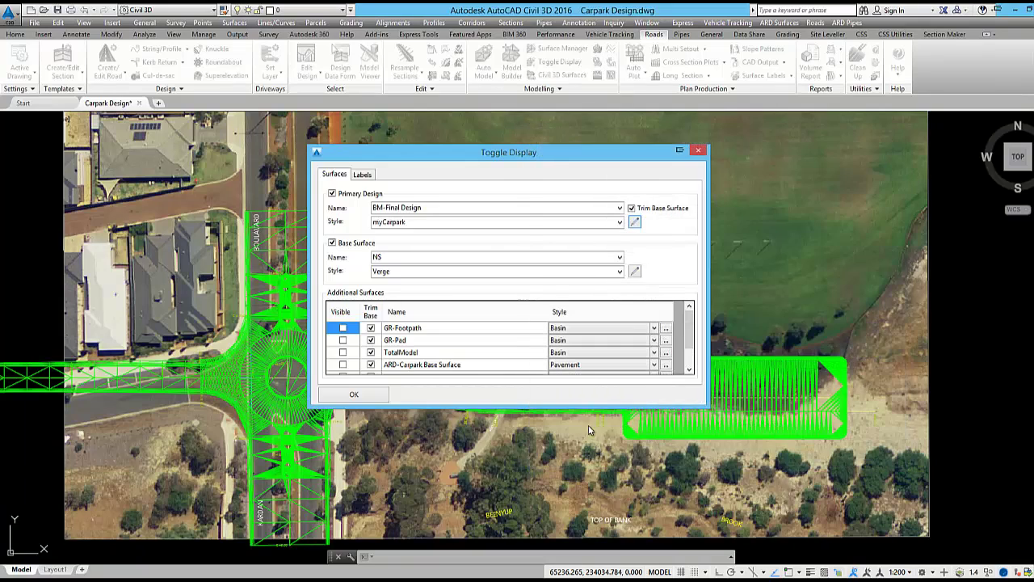
Set the NS base surface style to Image from Drawing (Aerial Photo) using the drawing's aerial image, and apply the display settings.
click(620, 273)
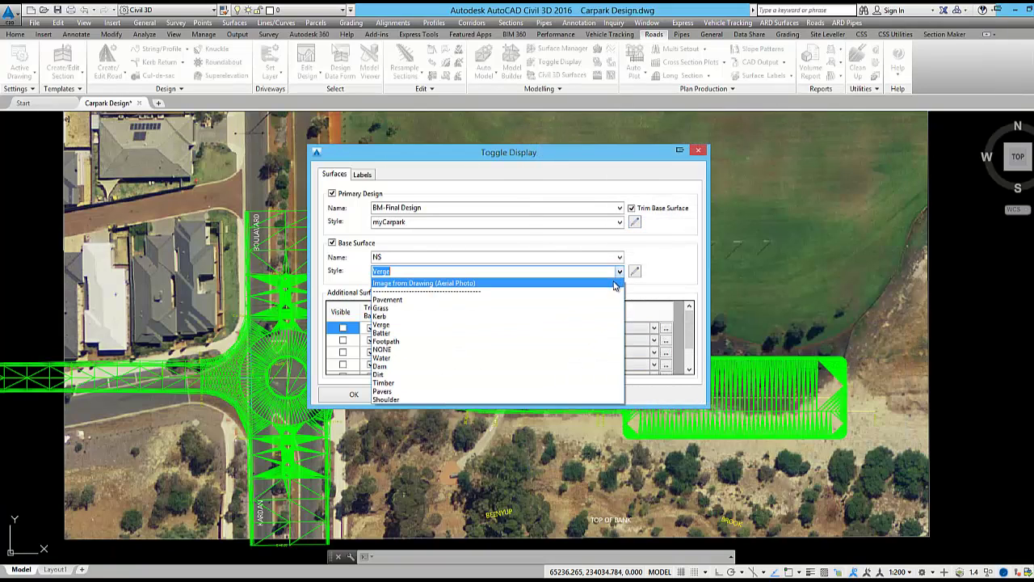
click(613, 283)
click(650, 154)
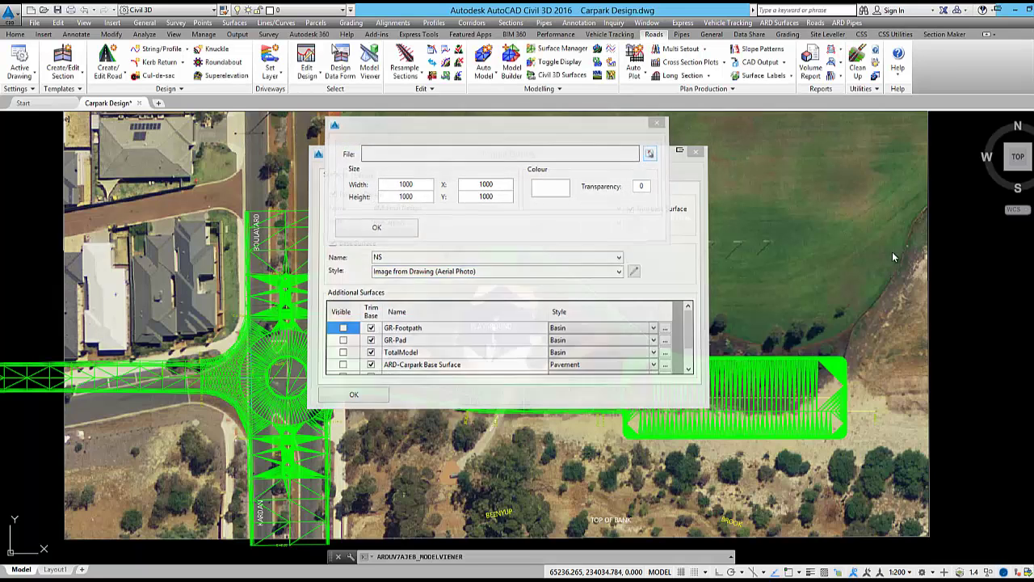
click(929, 304)
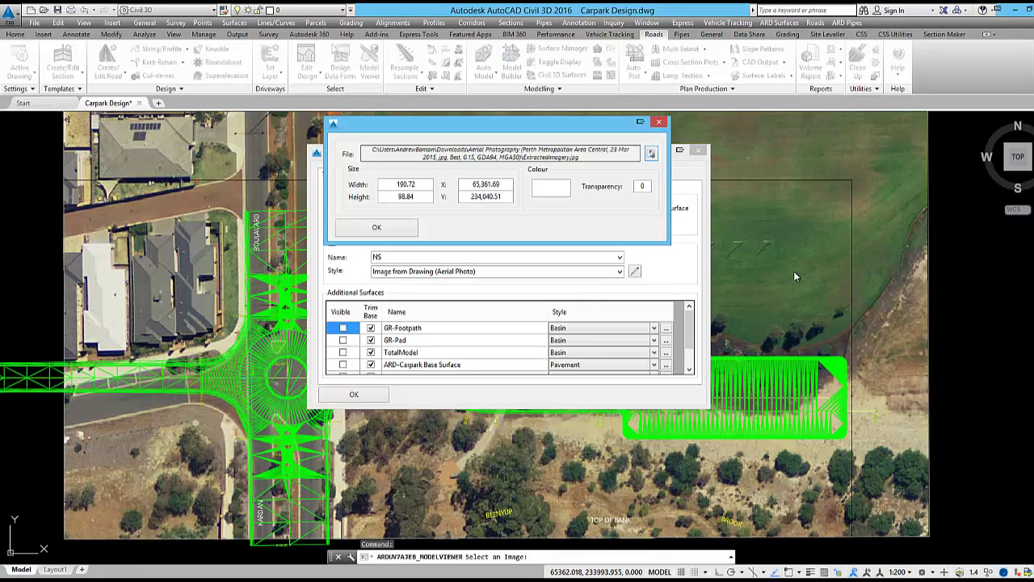
click(399, 227)
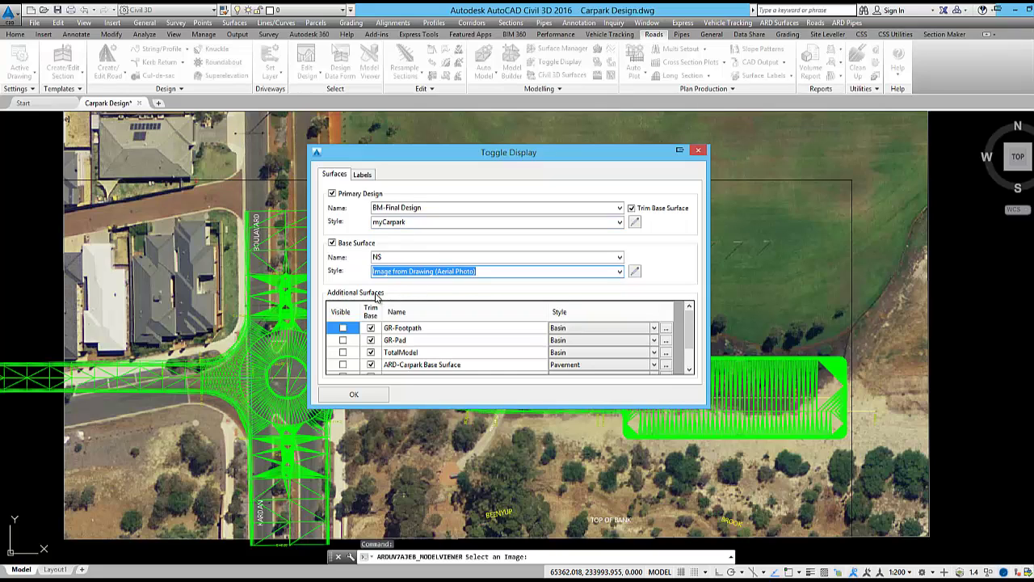
click(373, 394)
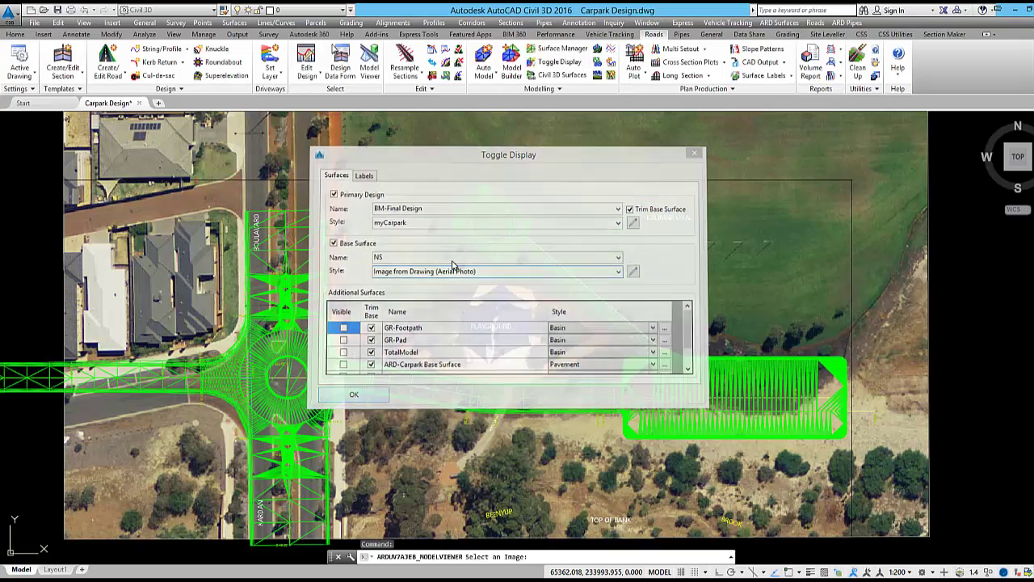
Examine the rendered 3D model around the Kardan intersection and the carpark access road.
click(449, 257)
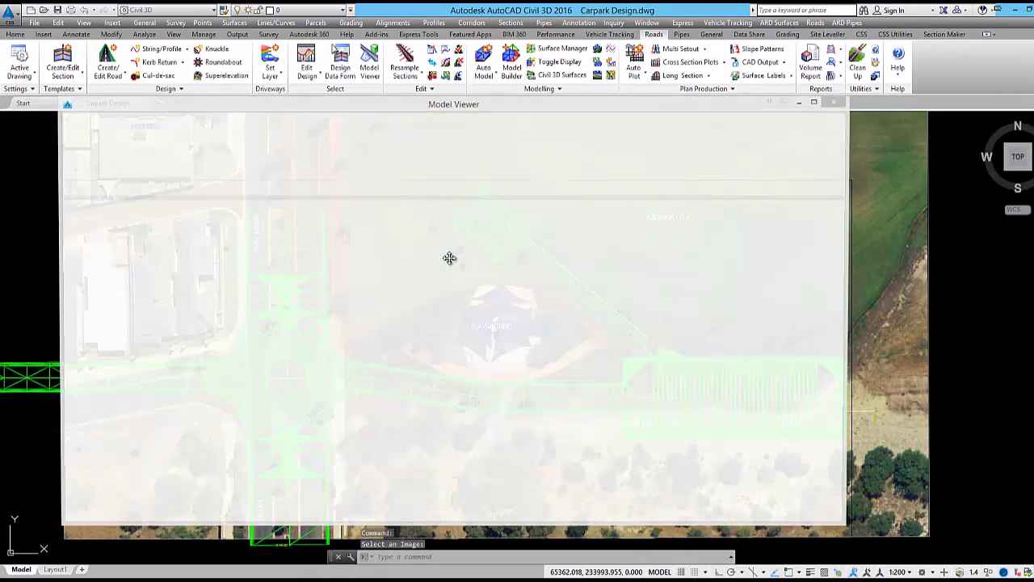
drag(506, 337, 489, 344)
scroll(368, 295, up, 5)
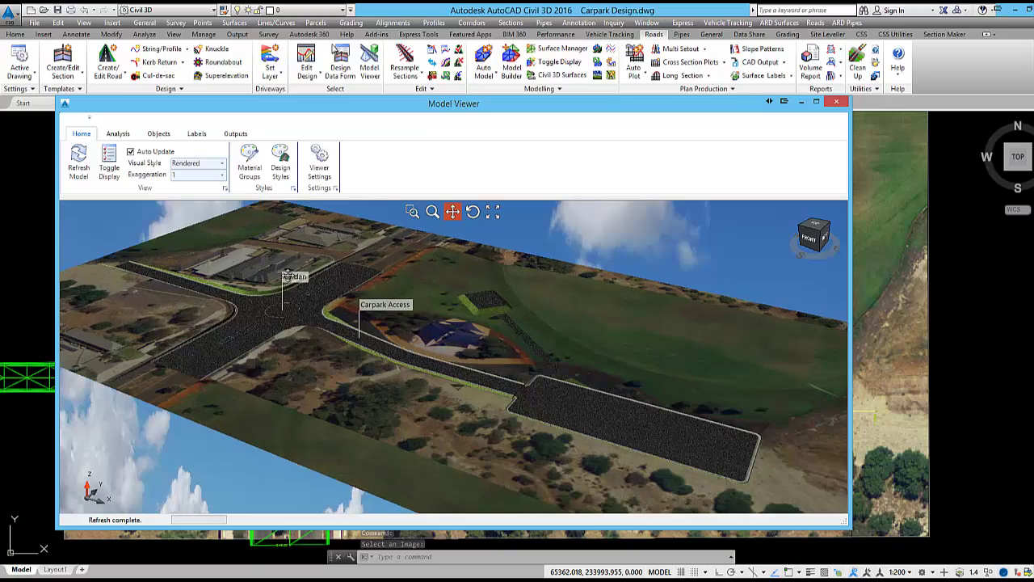
scroll(427, 243, up, 3)
click(473, 211)
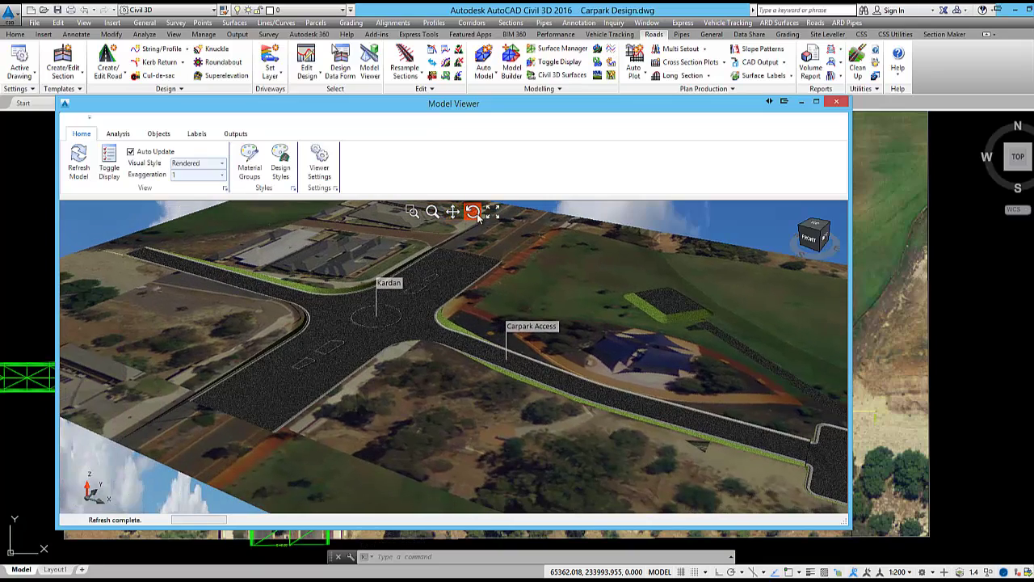
drag(471, 295, 531, 283)
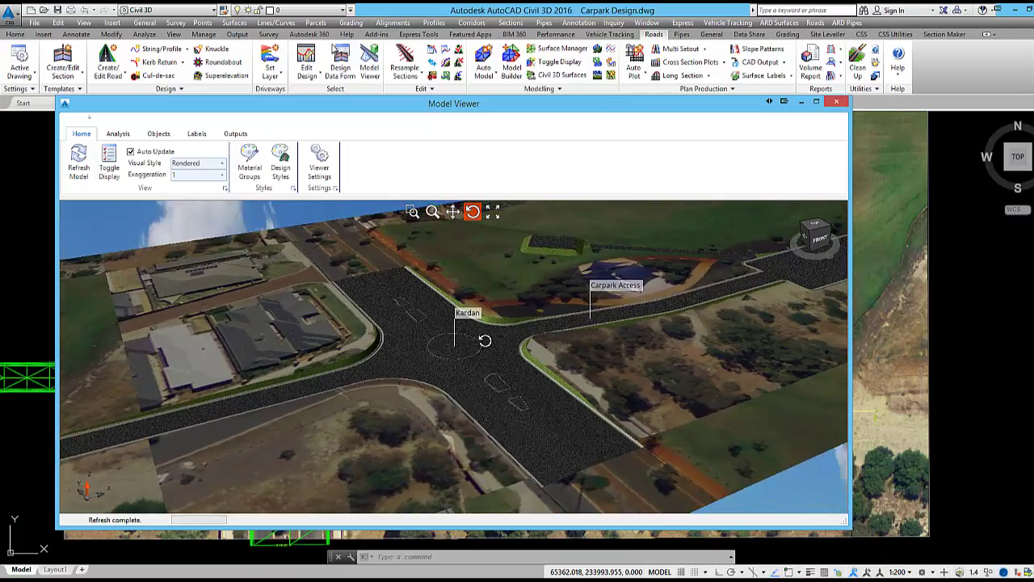
scroll(485, 340, up, 3)
drag(484, 340, 457, 336)
click(452, 211)
Shrink the Model Viewer window and compare the 3D carpark model with the plan drawing beside it.
drag(843, 526, 557, 475)
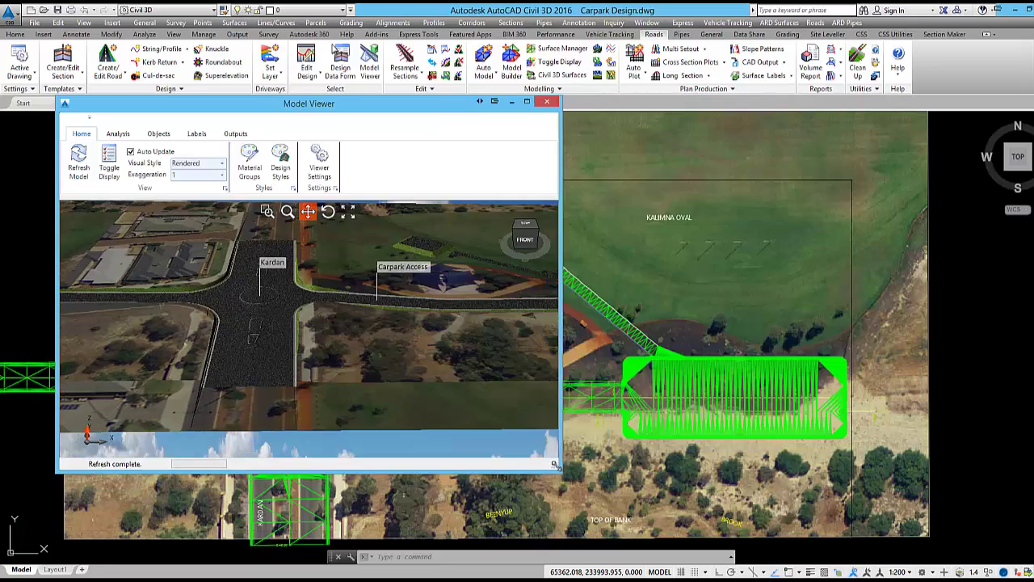
drag(400, 374, 347, 353)
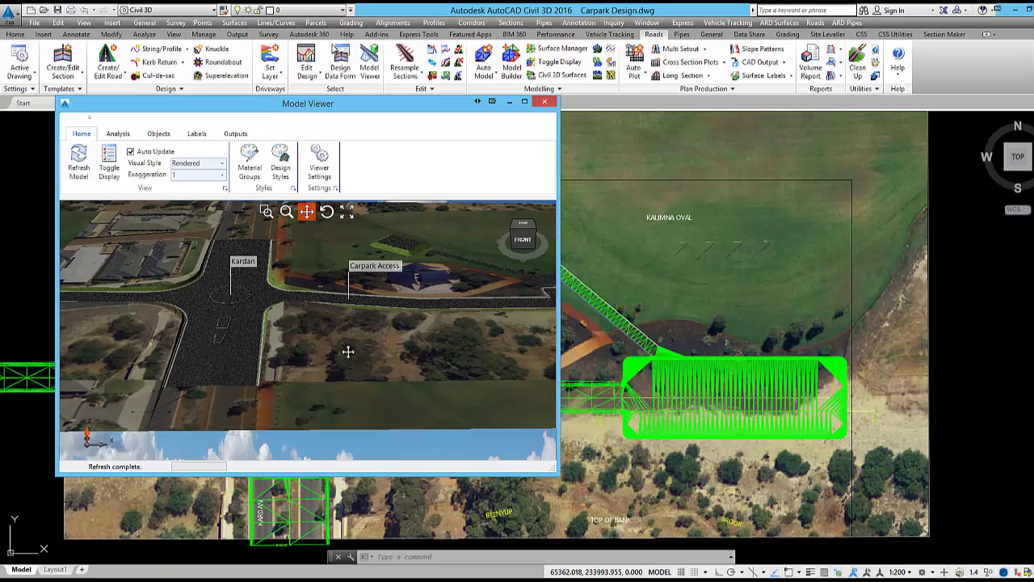
click(328, 213)
drag(371, 304, 327, 311)
click(307, 212)
drag(502, 319, 437, 318)
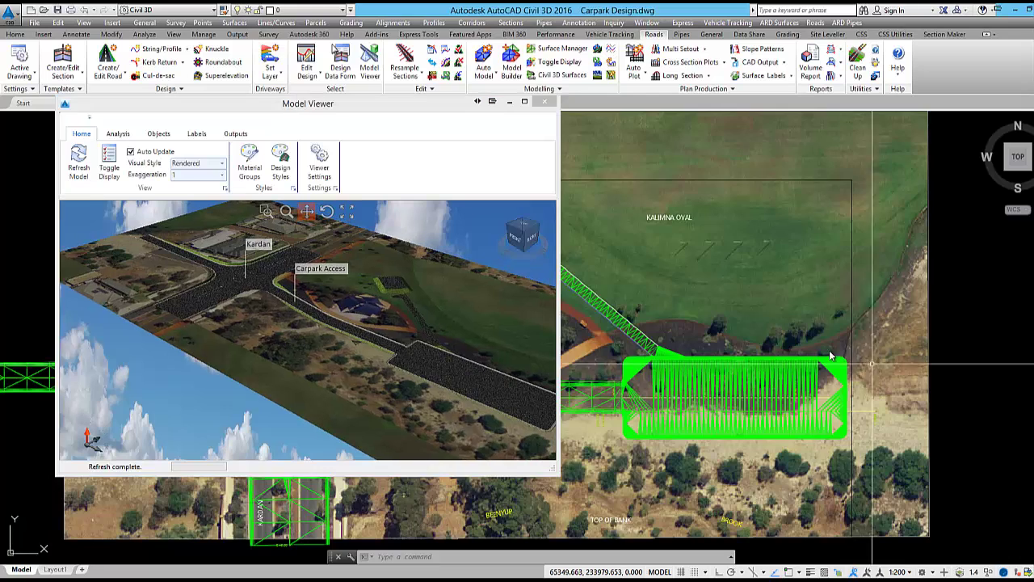
scroll(722, 328, down, 2)
mouse_move(687, 343)
middle_down()
mouse_move(807, 367)
mouse_move(878, 365)
middle_up()
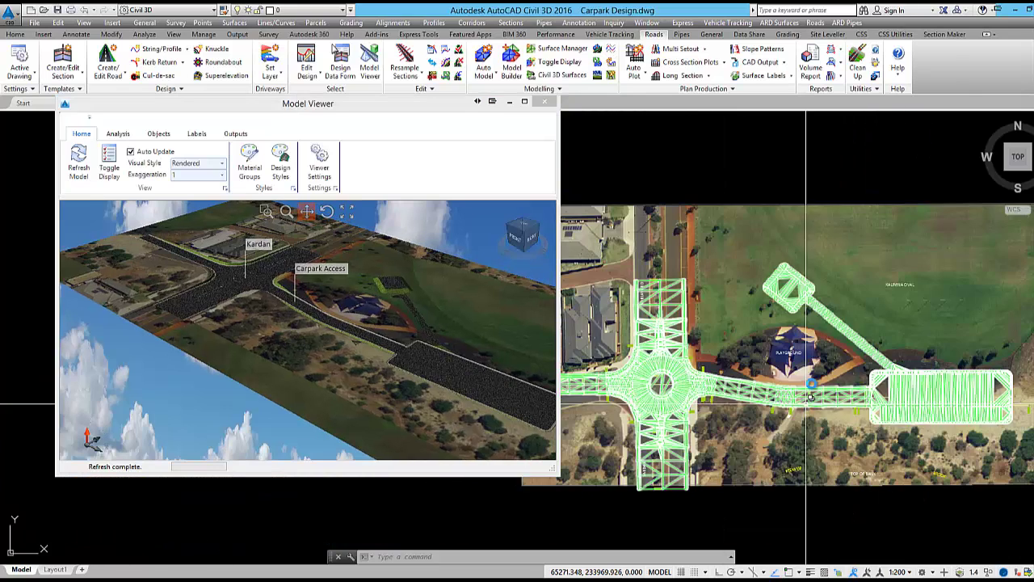
middle_drag(805, 401, 819, 362)
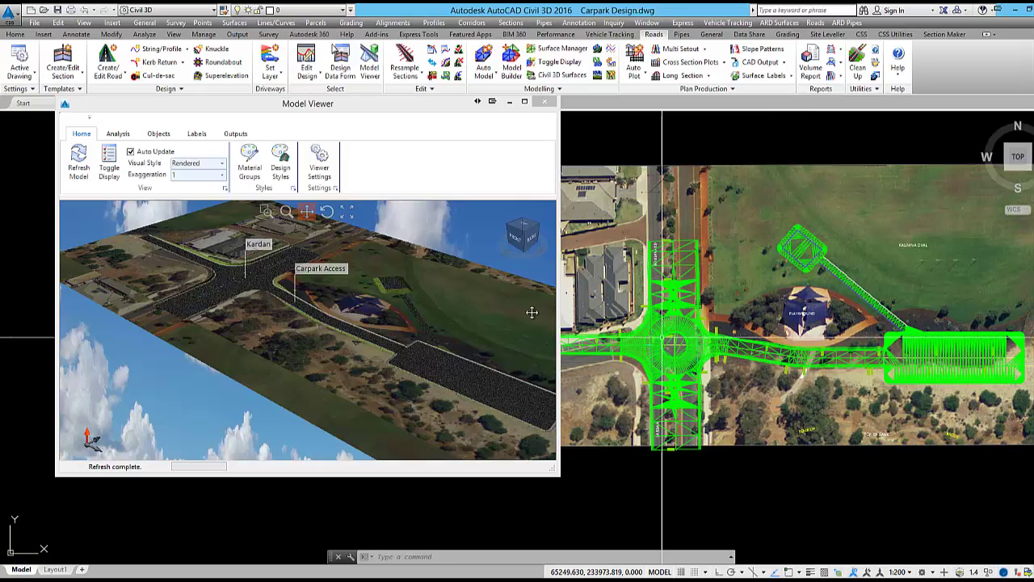
drag(422, 295, 433, 288)
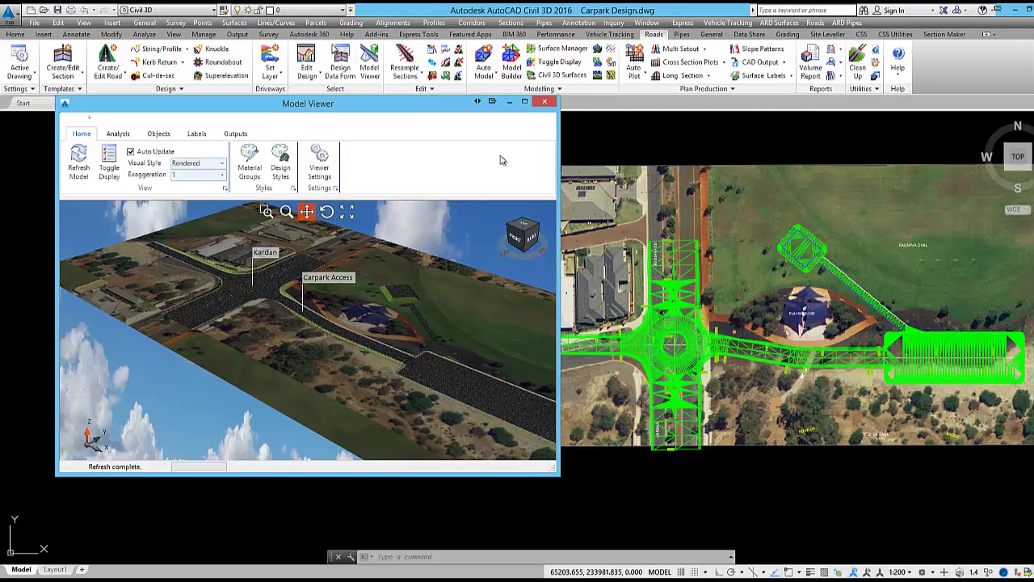
Maximise the Model Viewer window and orbit the model to view the Kardan intersection from another side.
click(526, 102)
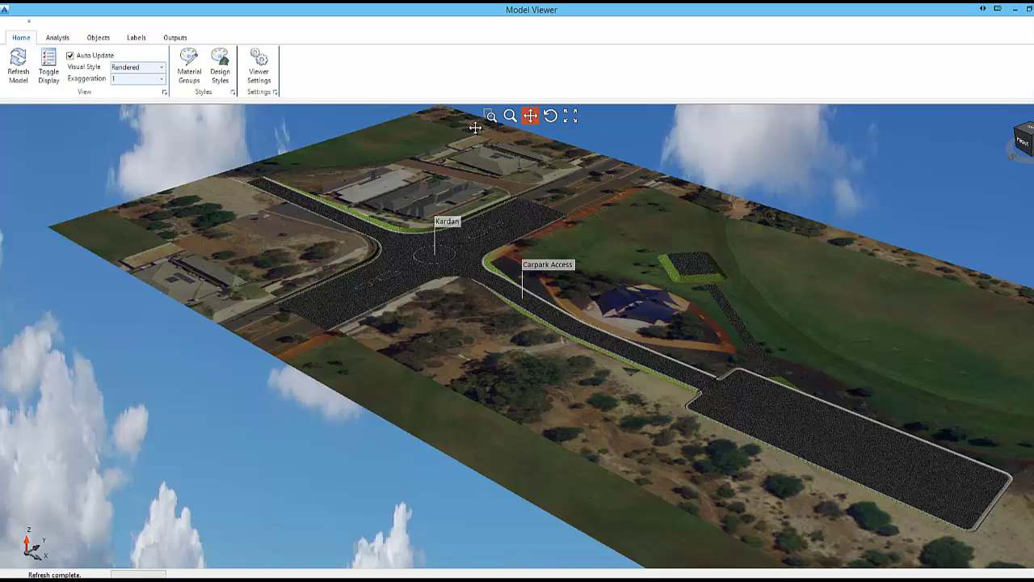
click(550, 115)
drag(424, 296, 489, 288)
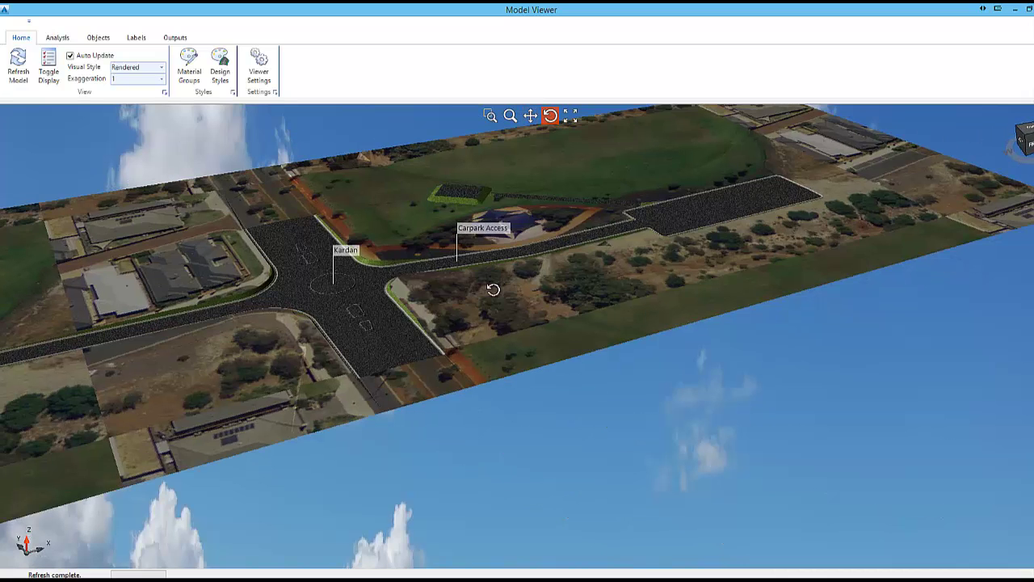
Preview the model in the Shaded visual style, and return it to Rendered.
click(160, 67)
click(139, 106)
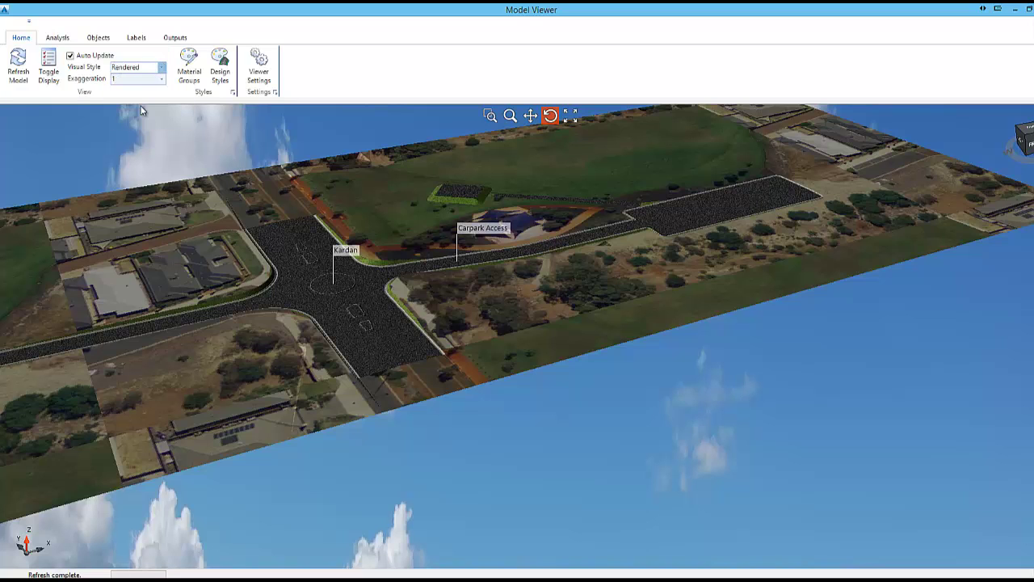
click(146, 67)
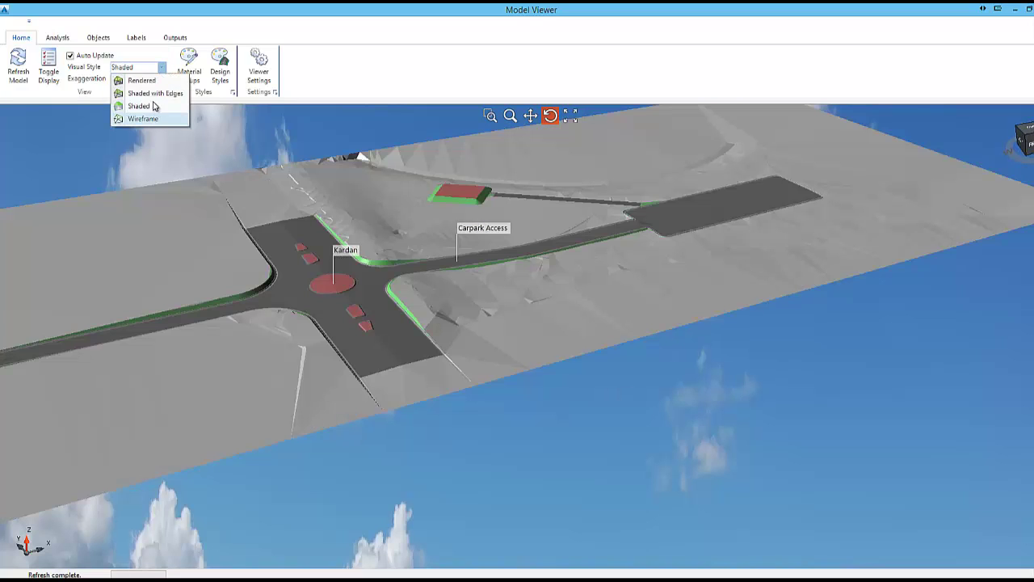
click(144, 80)
Assign a brick paver material group to the traffic island tops at the Kardan intersection in the myCarpark model style.
scroll(355, 303, up, 10)
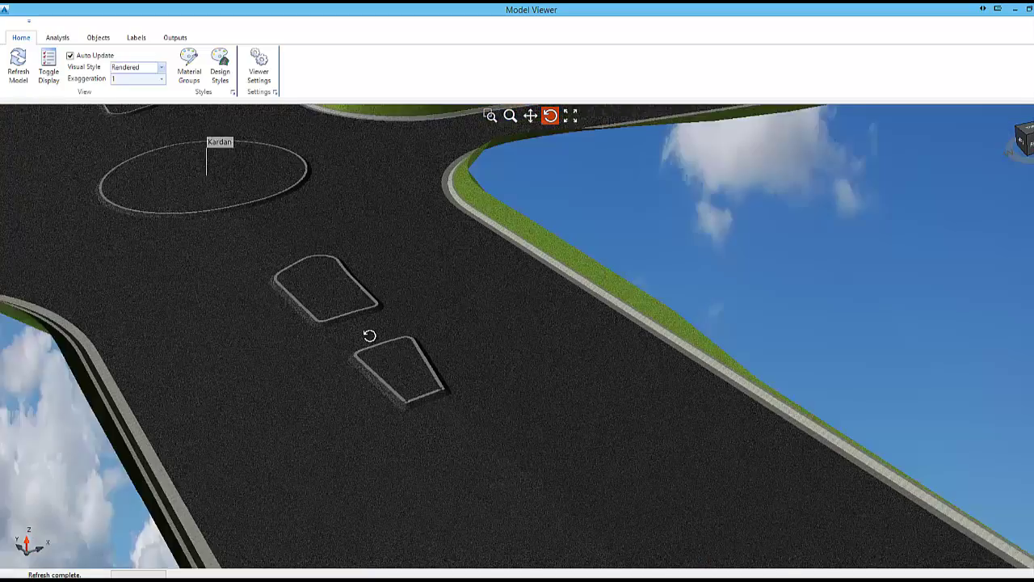
drag(370, 336, 406, 353)
right_click(409, 354)
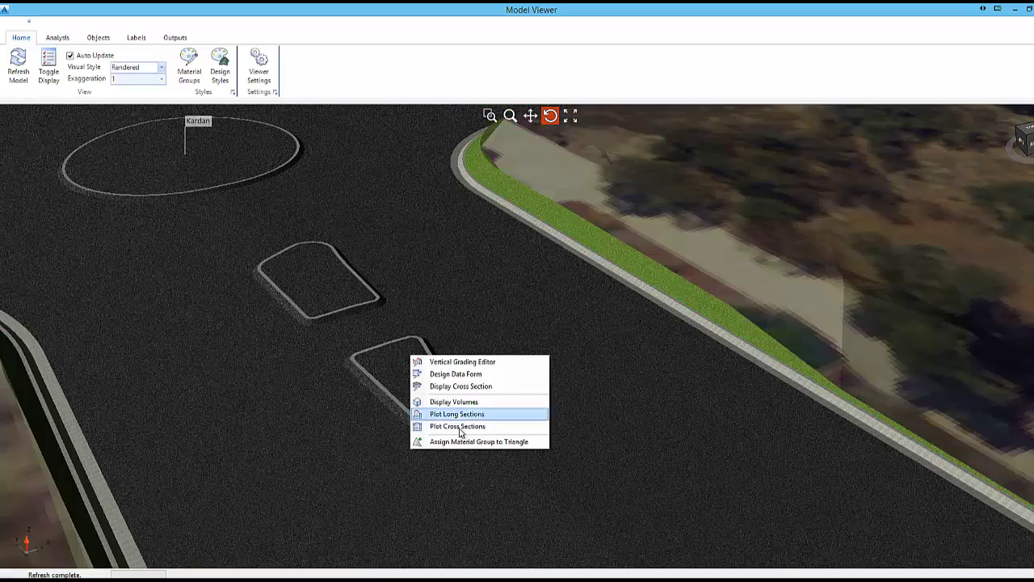
click(518, 442)
click(336, 240)
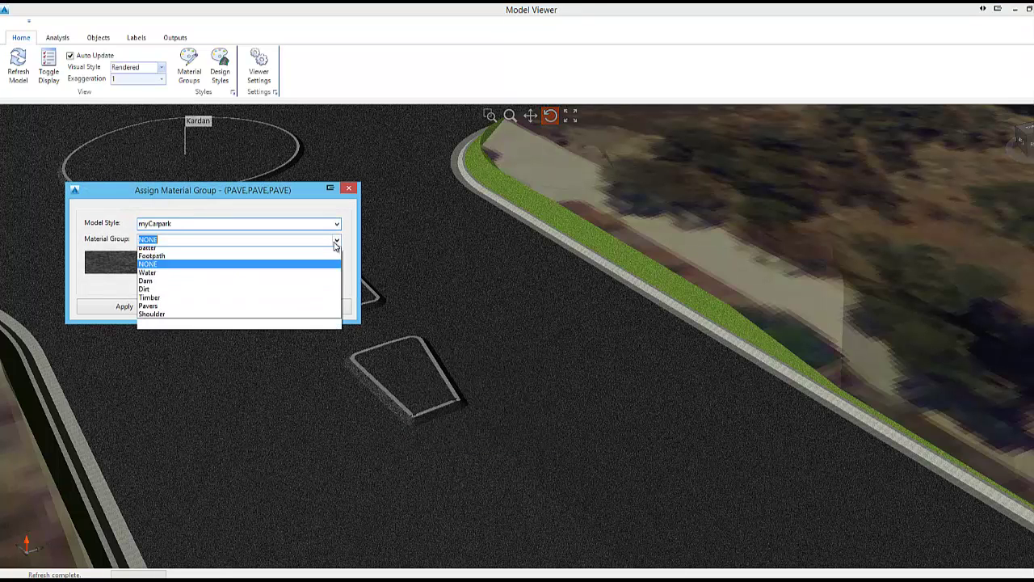
click(154, 342)
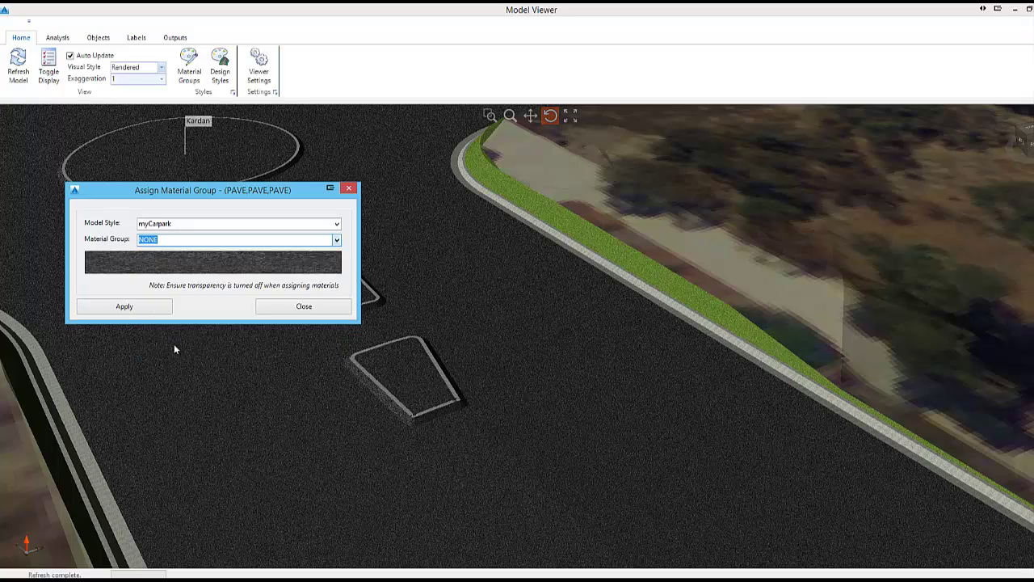
click(150, 305)
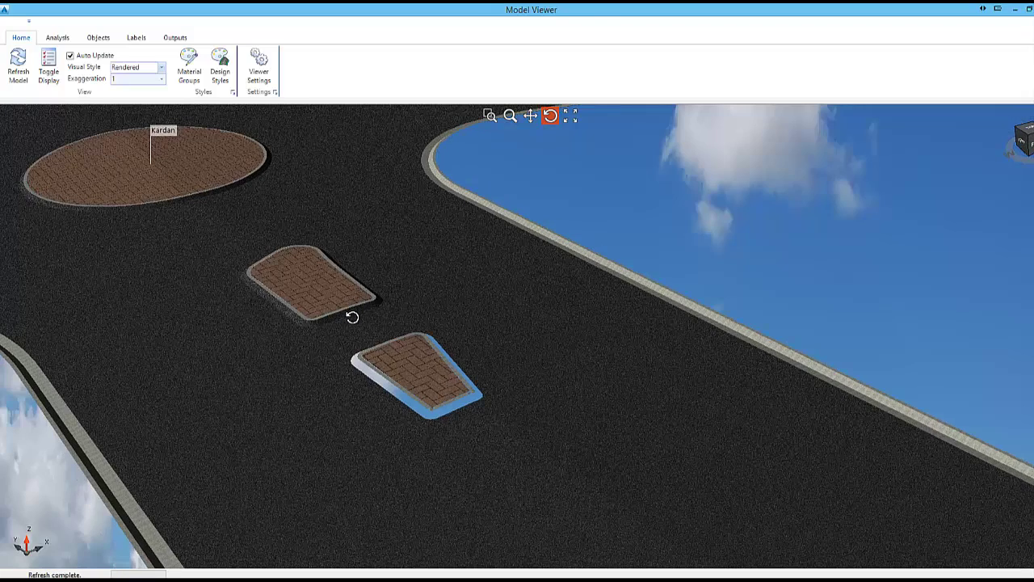
Assign the Kerb material group to the sloping outer faces of the traffic islands.
scroll(384, 377, up, 5)
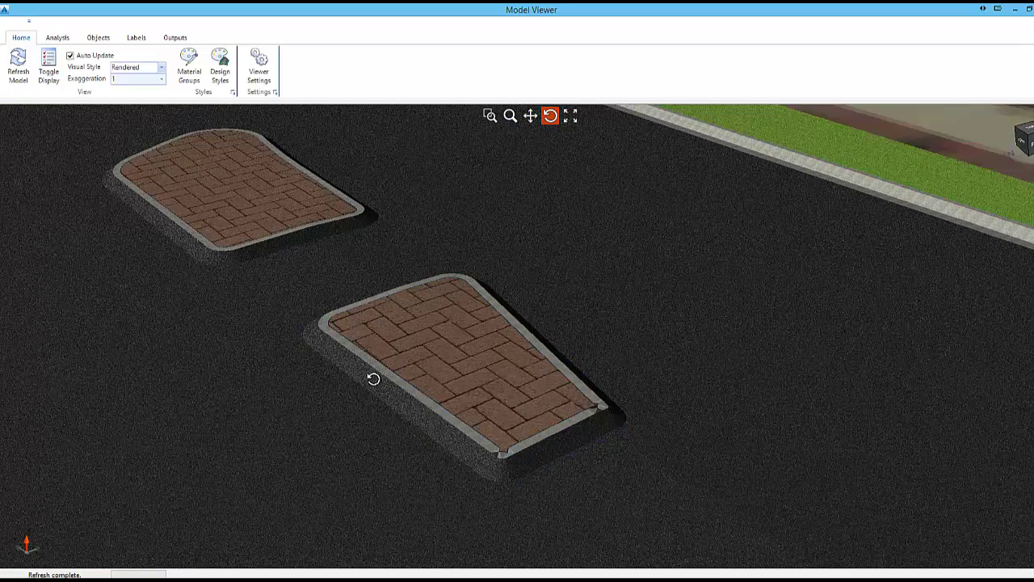
right_click(372, 379)
click(408, 466)
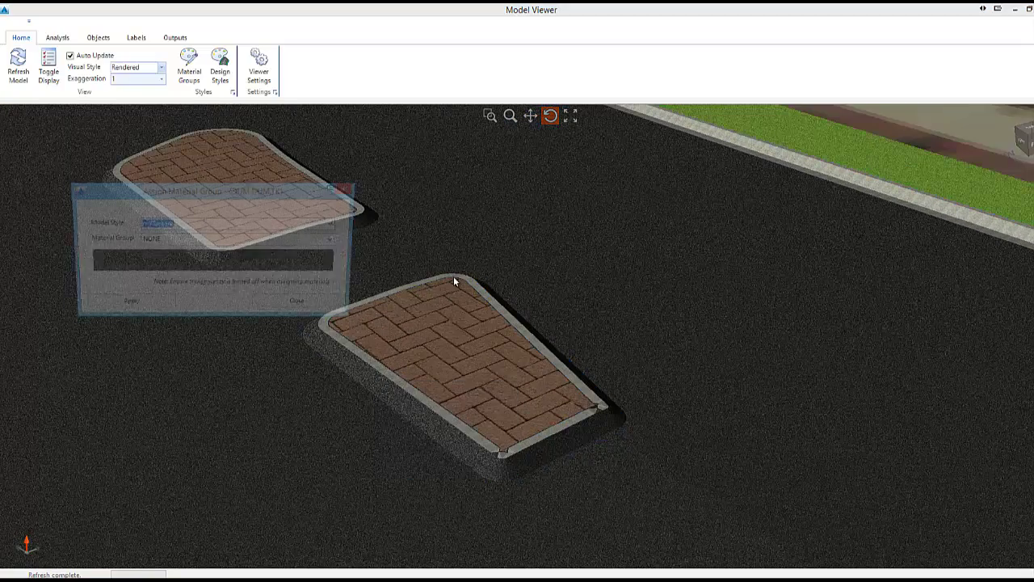
click(331, 240)
click(215, 268)
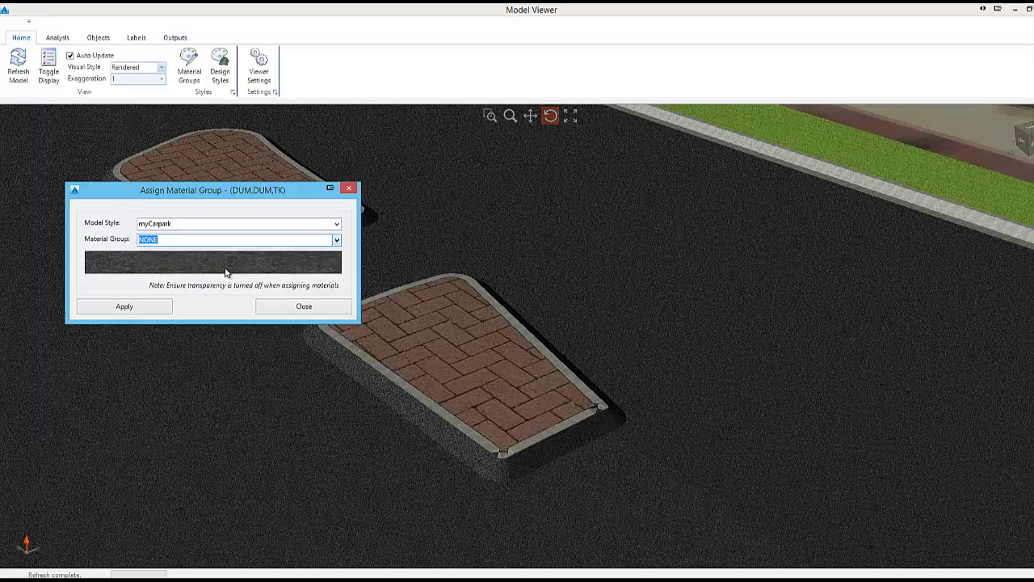
click(154, 306)
scroll(540, 267, up, 3)
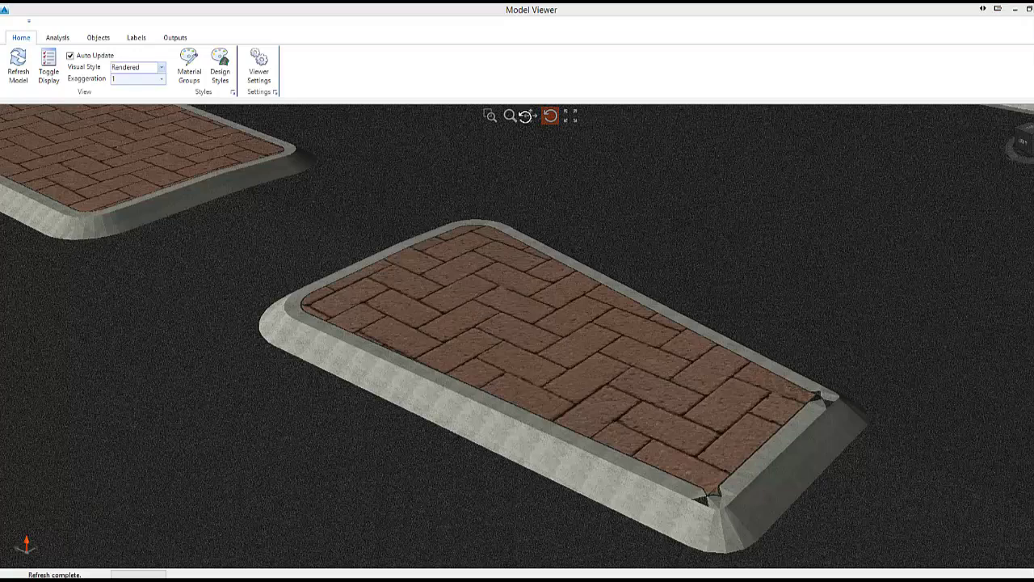
Assign the Kerb material group to the footpath that links the carpark with the raised pad.
click(530, 116)
scroll(481, 273, down, 6)
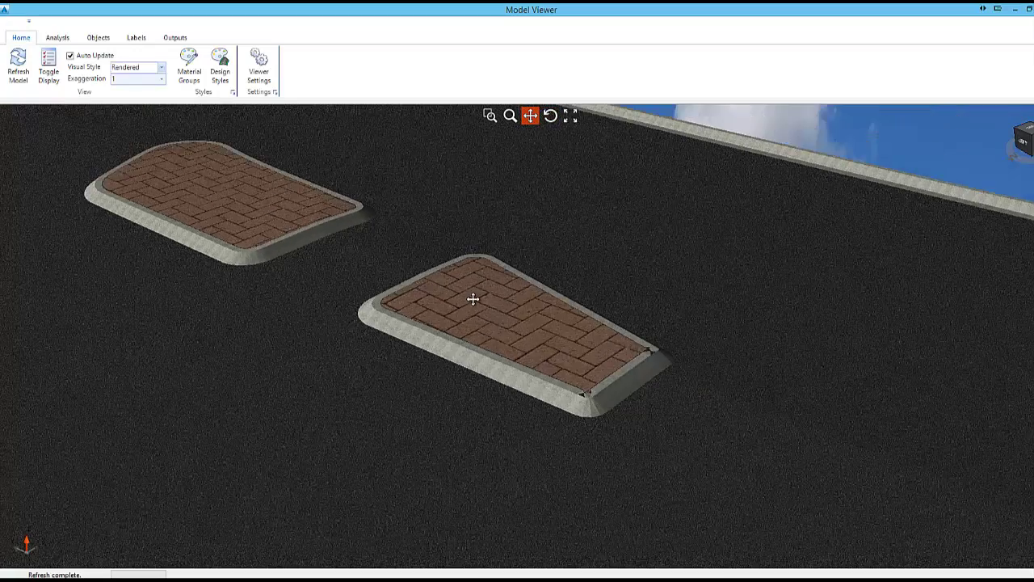
scroll(471, 304, down, 3)
drag(455, 235, 329, 335)
scroll(341, 328, down, 3)
drag(468, 239, 331, 422)
scroll(457, 231, up, 8)
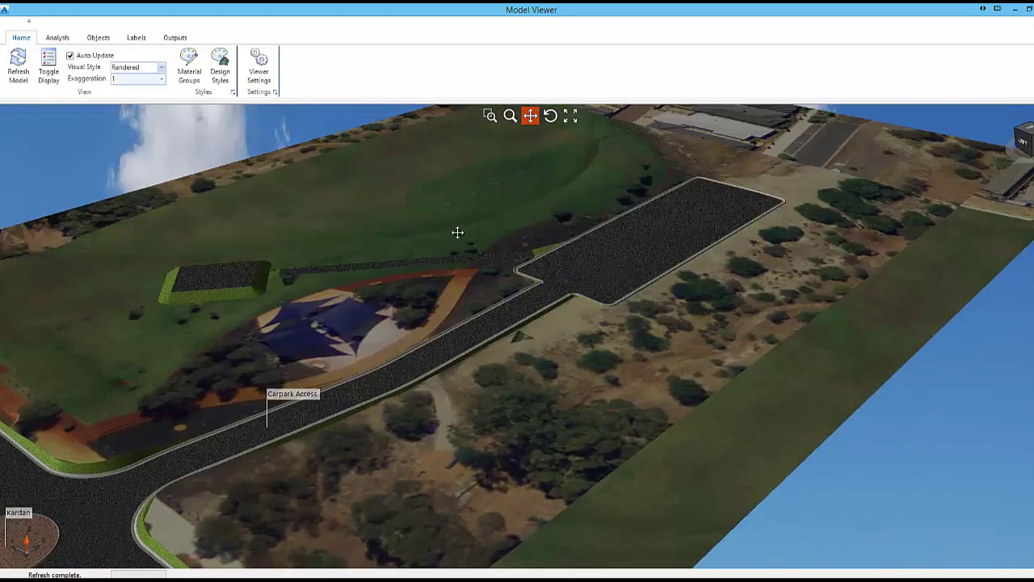
scroll(277, 274, up, 2)
scroll(287, 294, up, 2)
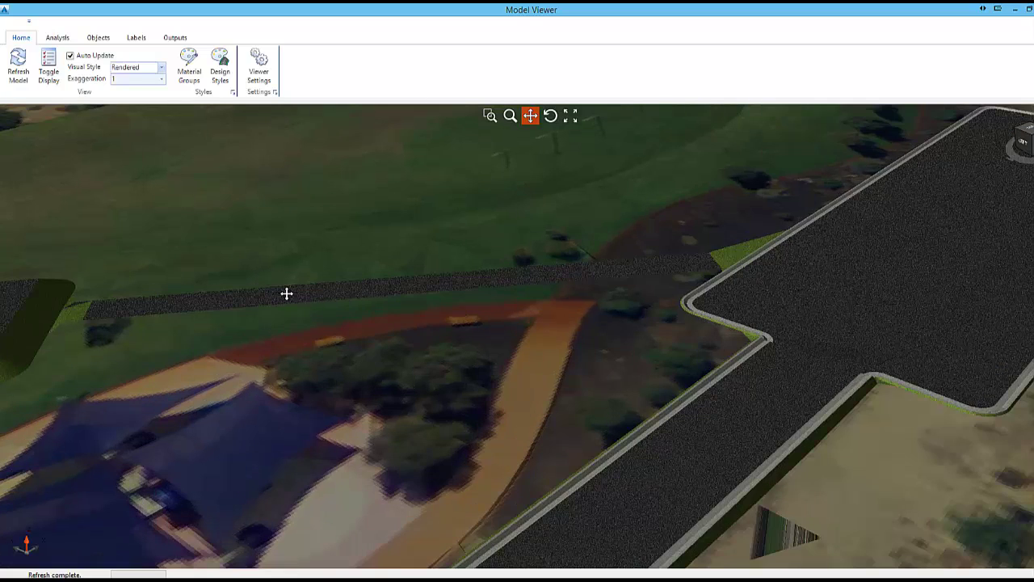
right_click(286, 296)
click(315, 384)
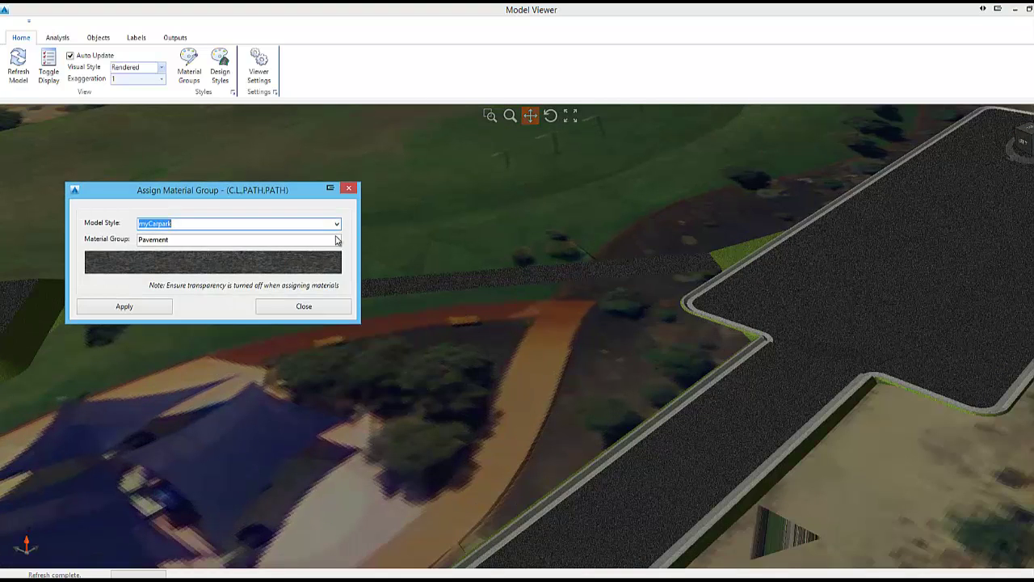
click(336, 241)
click(207, 270)
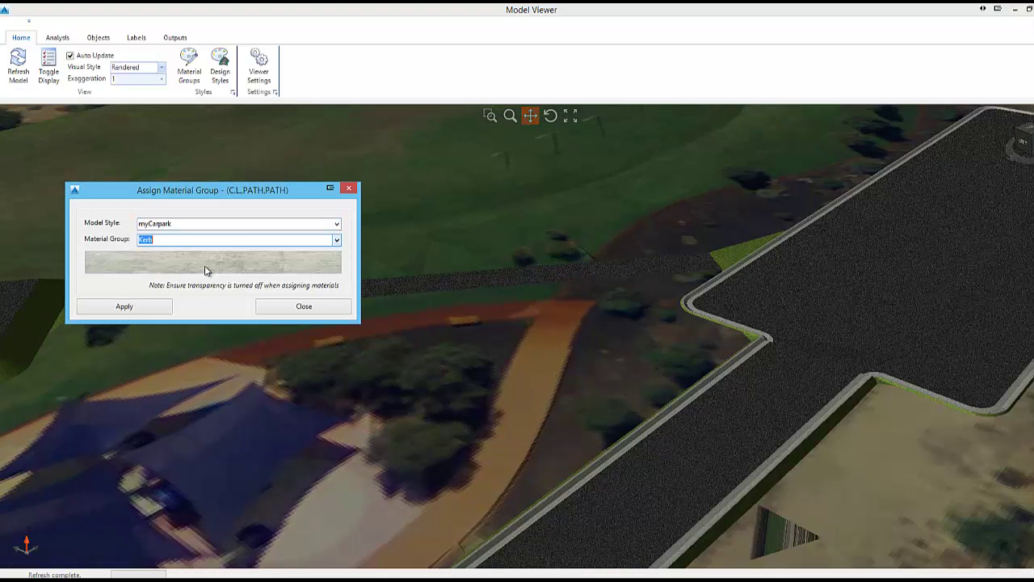
click(159, 312)
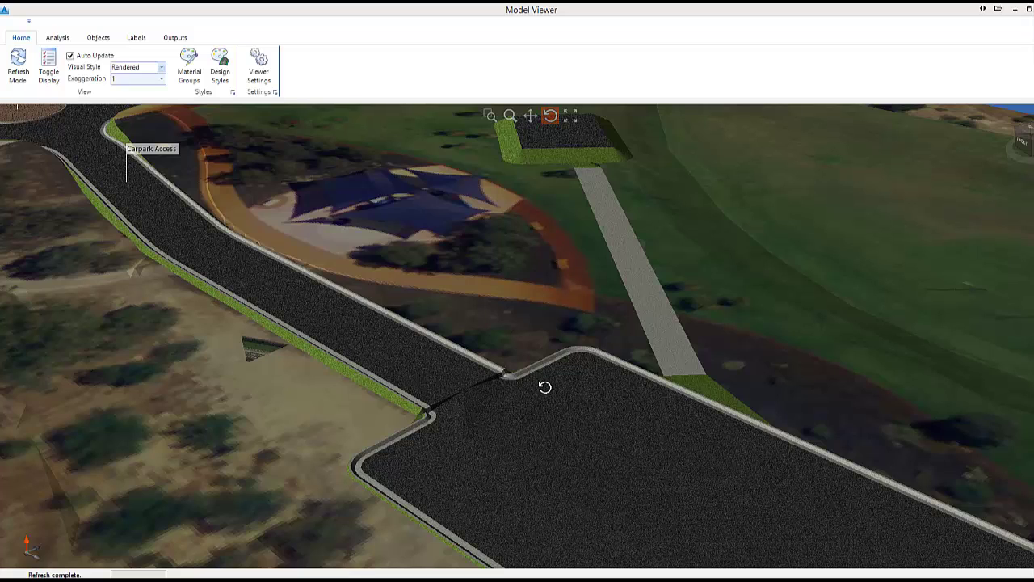
Open the Vertical Grading Editor for the Carpark Access road near its junction with the carpark.
click(547, 391)
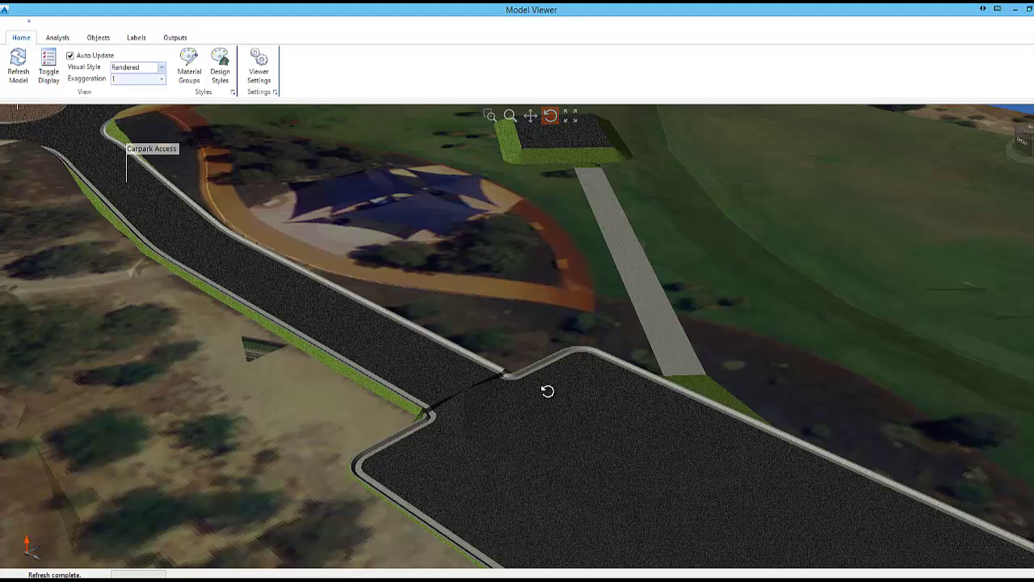
drag(533, 385, 427, 352)
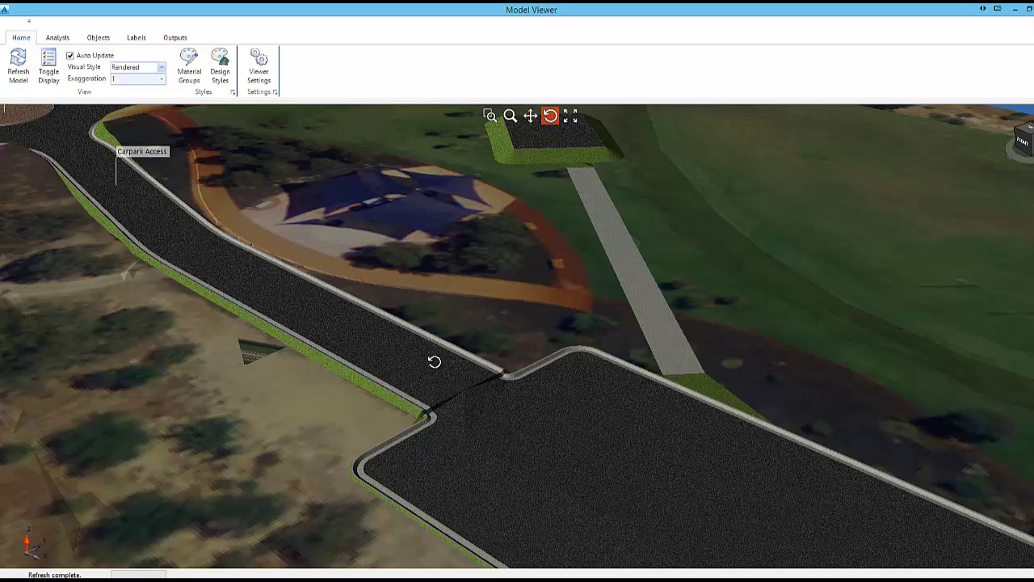
drag(435, 362, 429, 362)
right_click(431, 365)
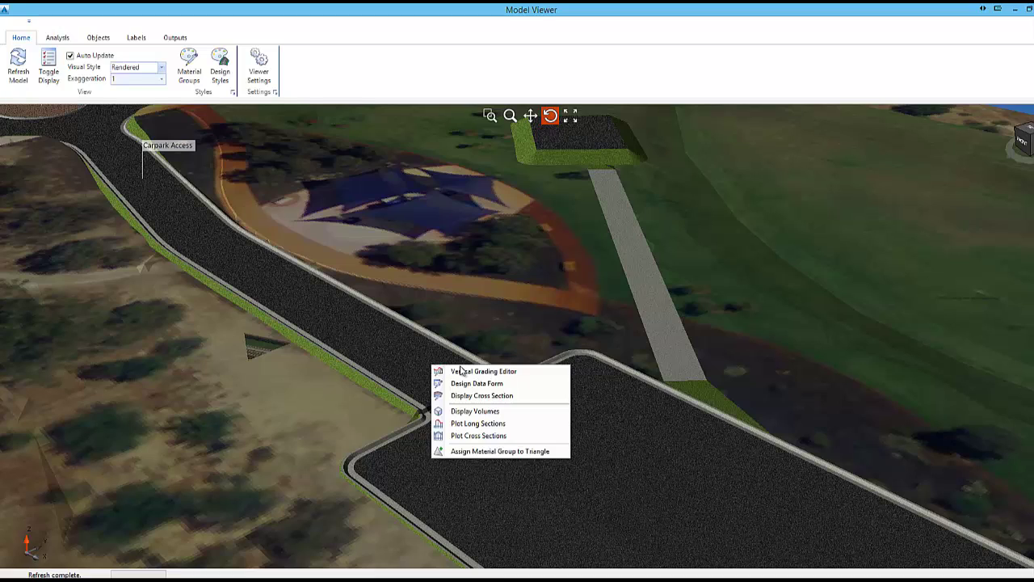
click(543, 371)
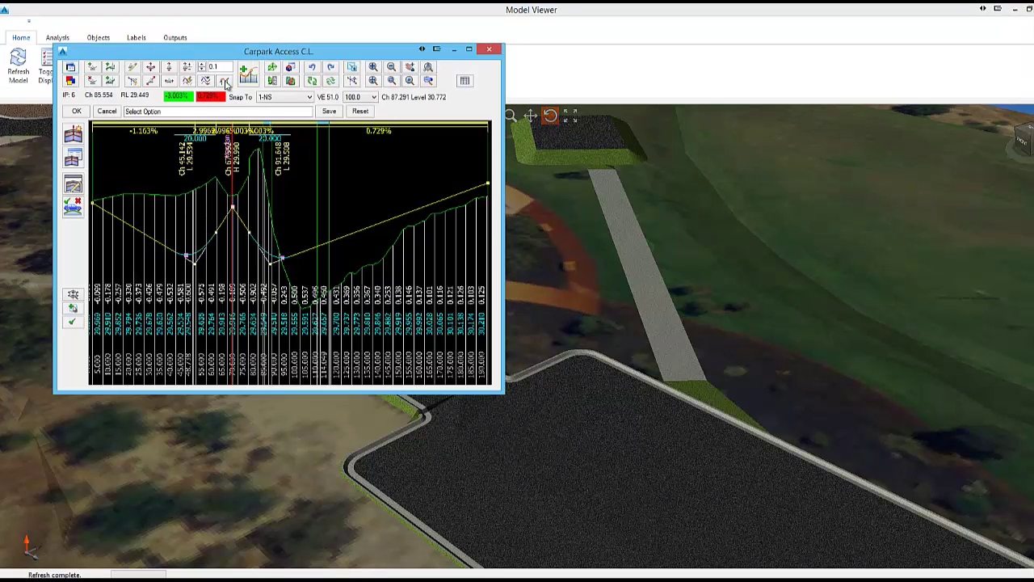
Match the Carpark Access vertical design to the ARD-Carpark Base Surface from chainage 140 to 1000, apply it and close the editor.
click(252, 72)
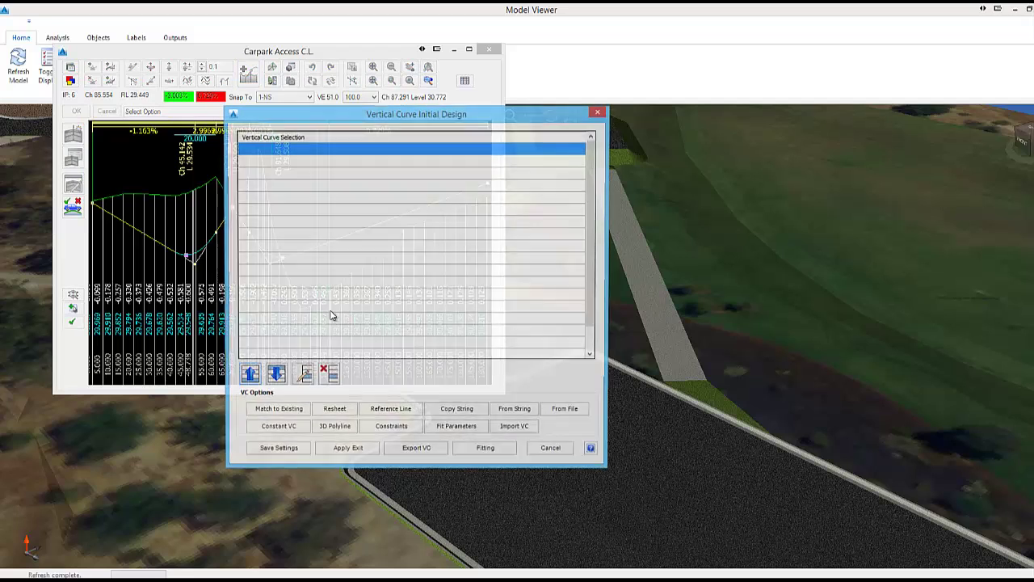
click(297, 412)
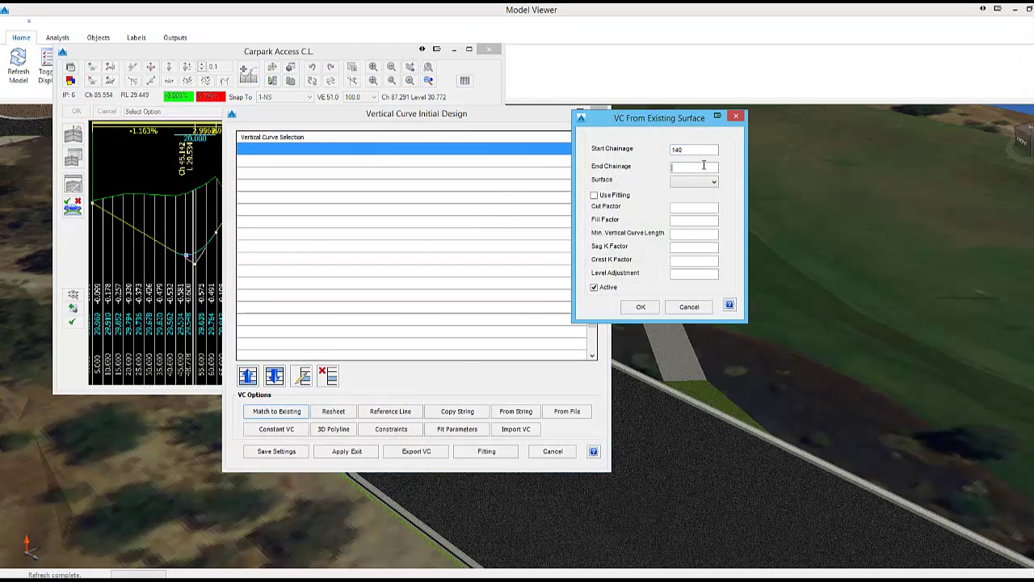
text(1000)
click(714, 182)
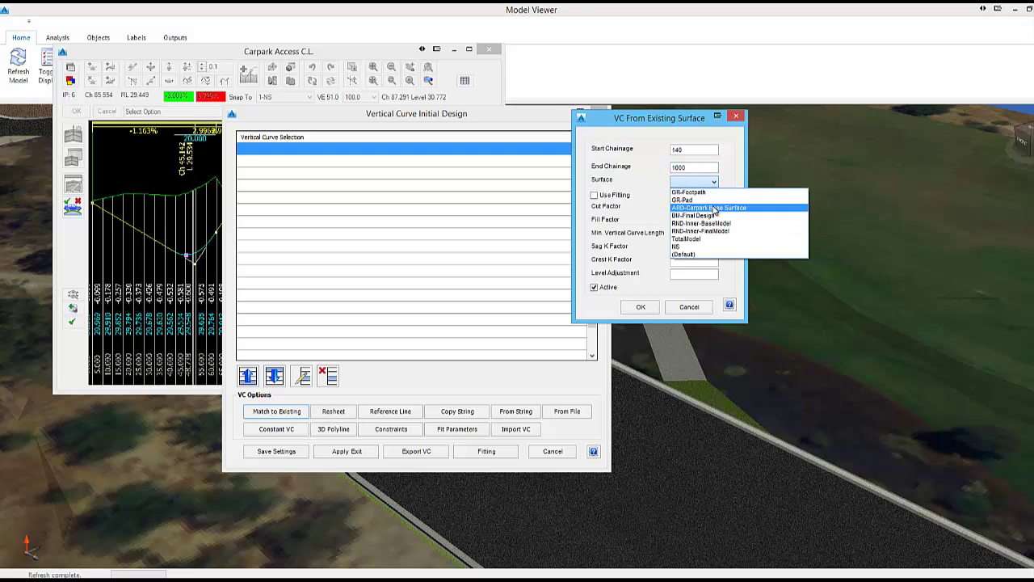
click(715, 208)
click(643, 307)
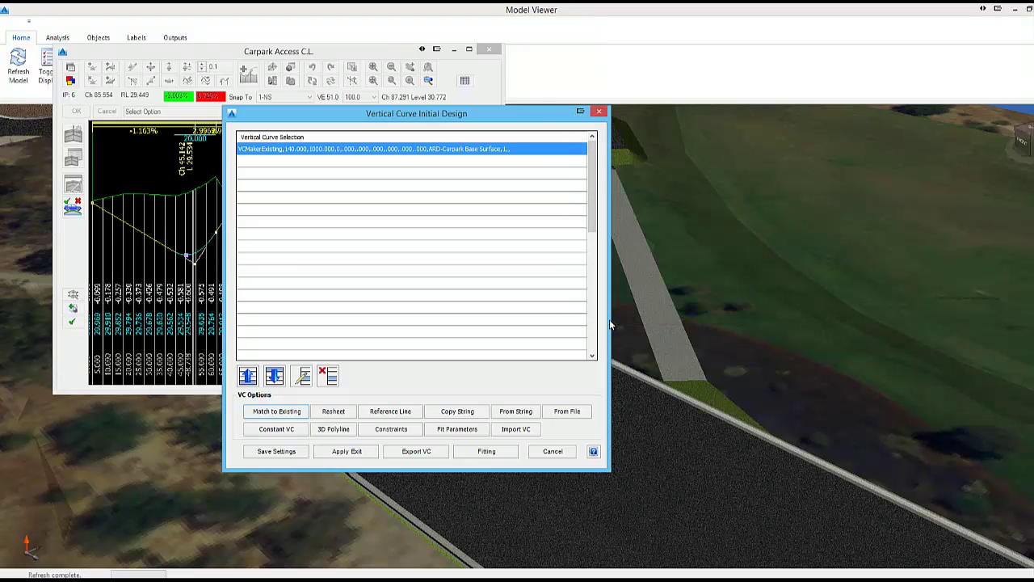
click(374, 453)
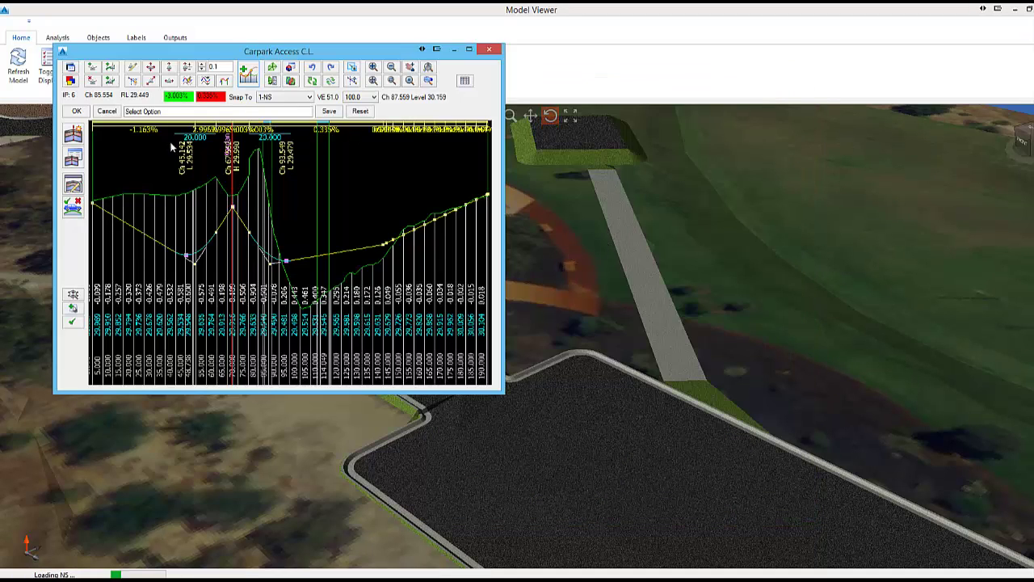
click(77, 112)
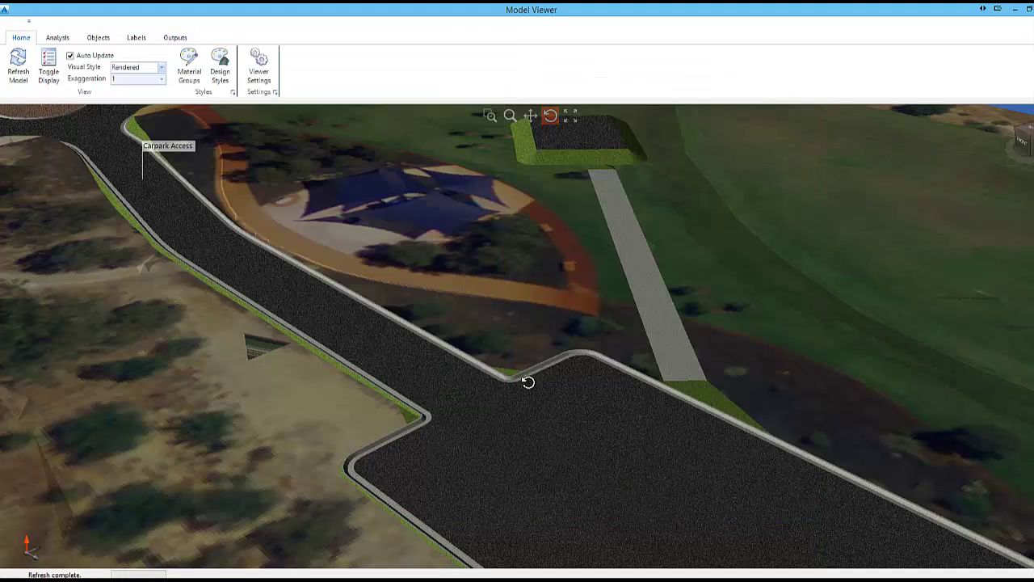
Inspect the regraded join between the access road and the carpark, and view the whole model.
drag(528, 381, 564, 371)
scroll(478, 389, up, 2)
scroll(477, 387, up, 2)
scroll(564, 370, down, 5)
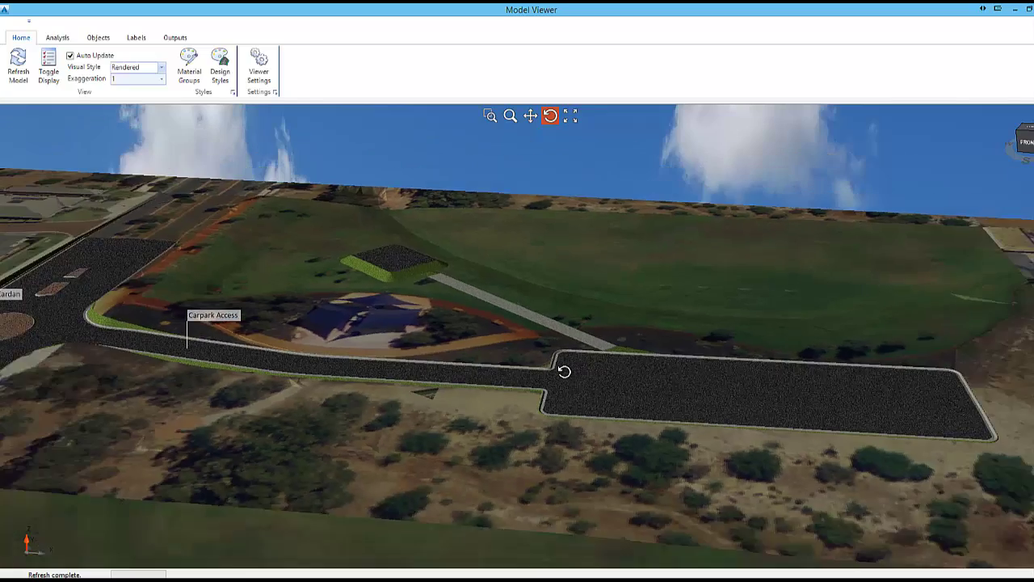
drag(484, 363, 476, 375)
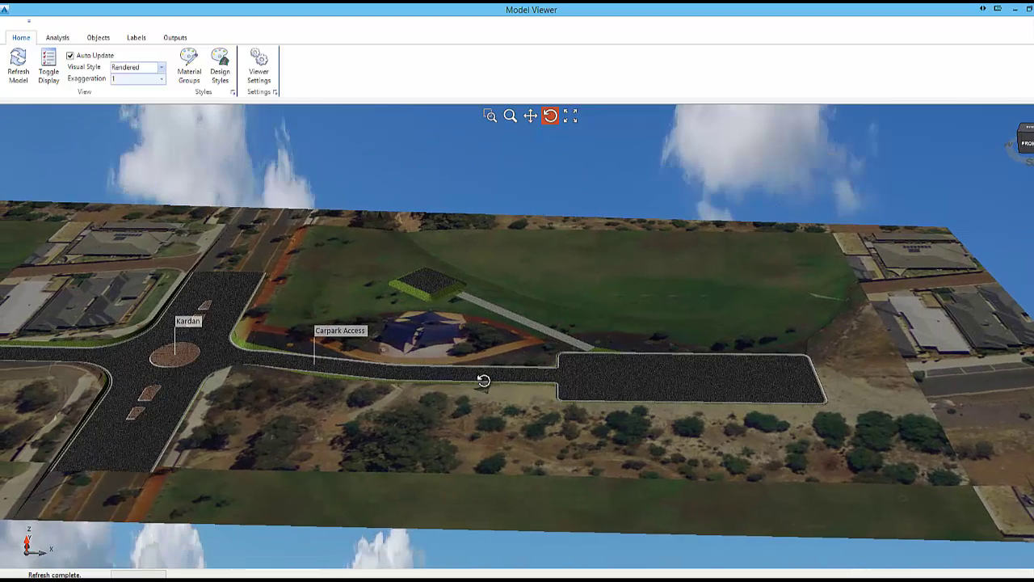